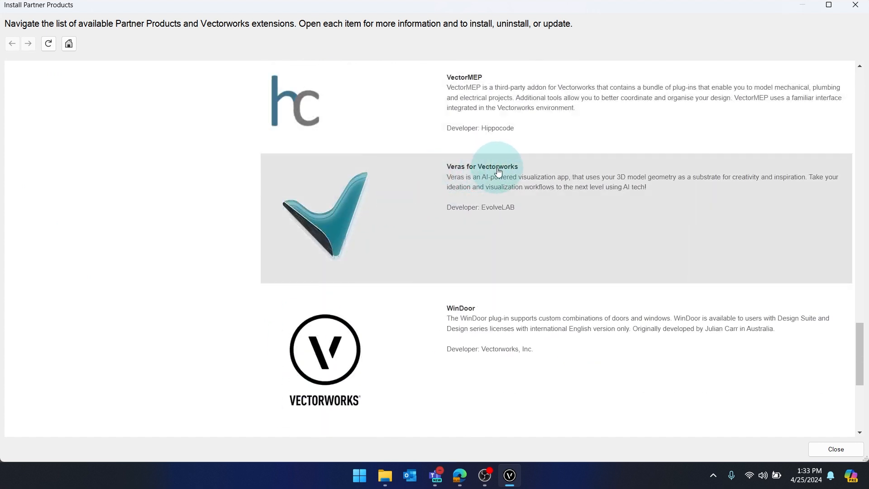
- Install the Veras for Vectorworks partner product and close Vectorworks once the installation is complete
{"action": "left_click", "coordinate": [361, 201]}
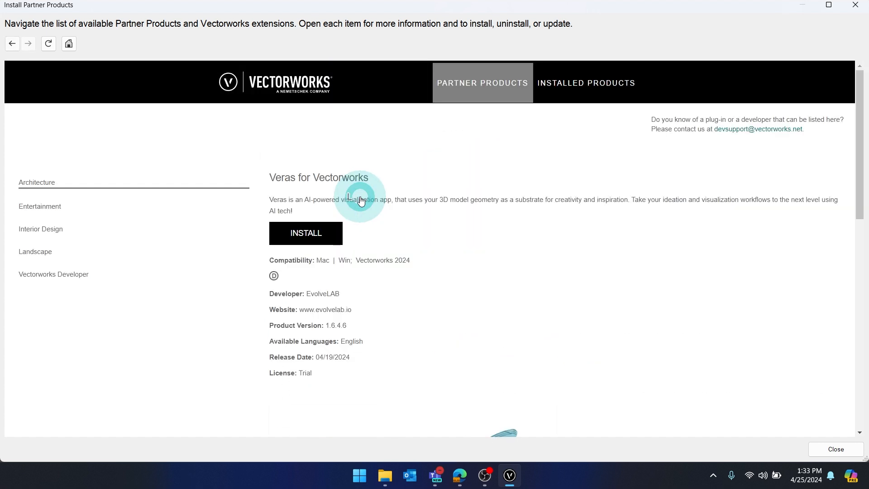
{"action": "left_click", "coordinate": [308, 235]}
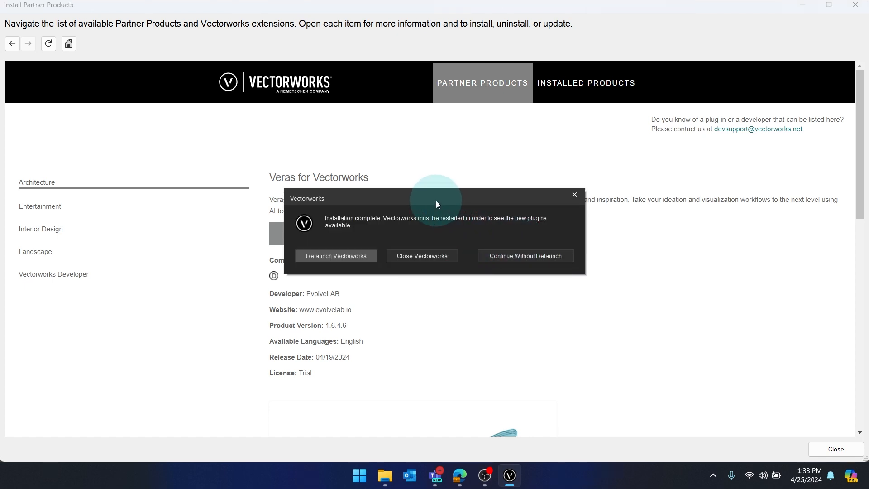
{"action": "left_click", "coordinate": [417, 256]}
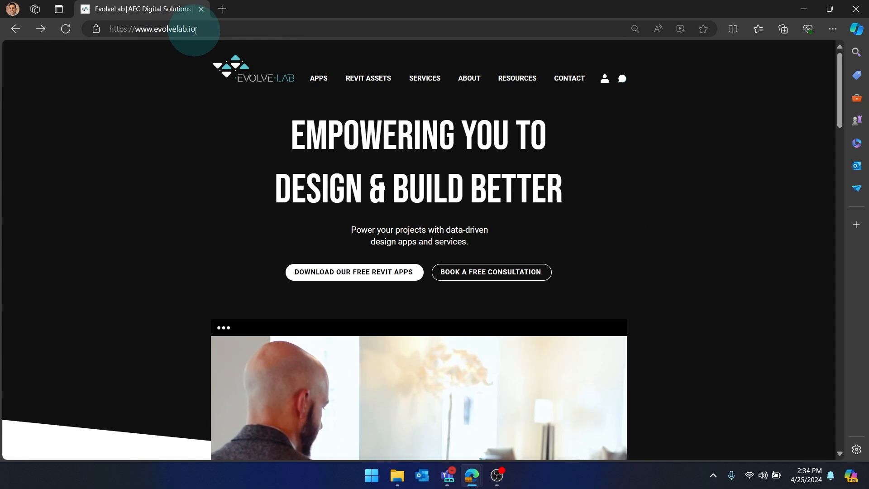
- Download the Windows version of Veras from the EvolveLAB site and open EvolveLAB_Veras_Setup.msi
{"action": "mouse_move", "coordinate": [319, 83]}
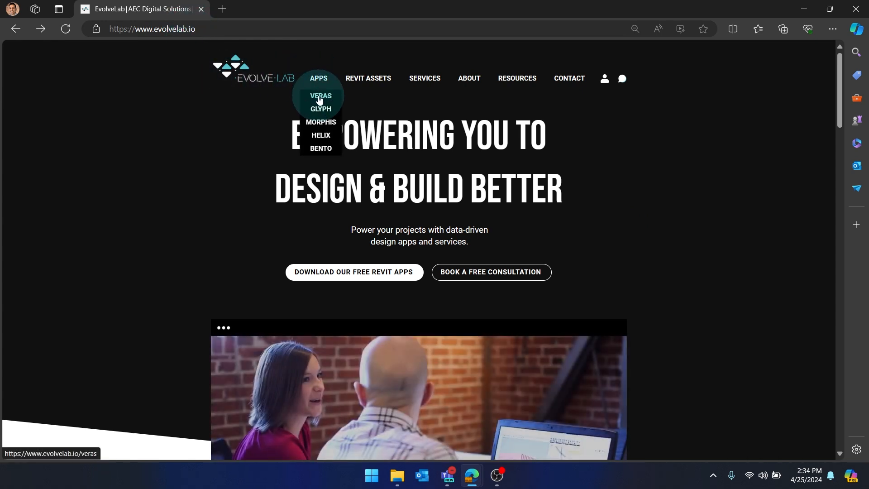
{"action": "left_click", "coordinate": [320, 97]}
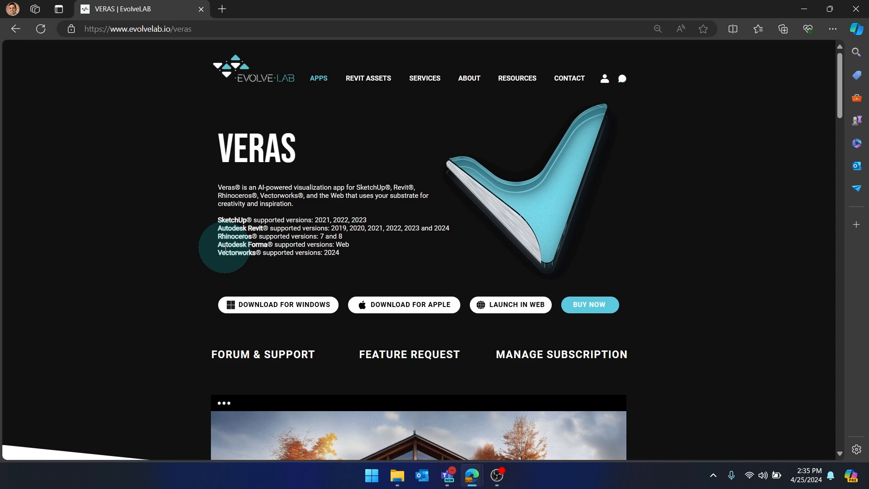
{"action": "left_click", "coordinate": [279, 306]}
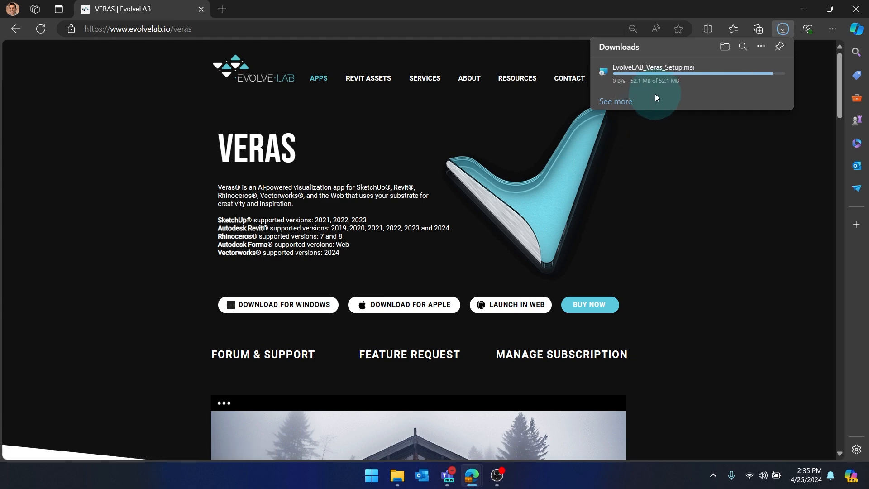
{"action": "left_click", "coordinate": [626, 77]}
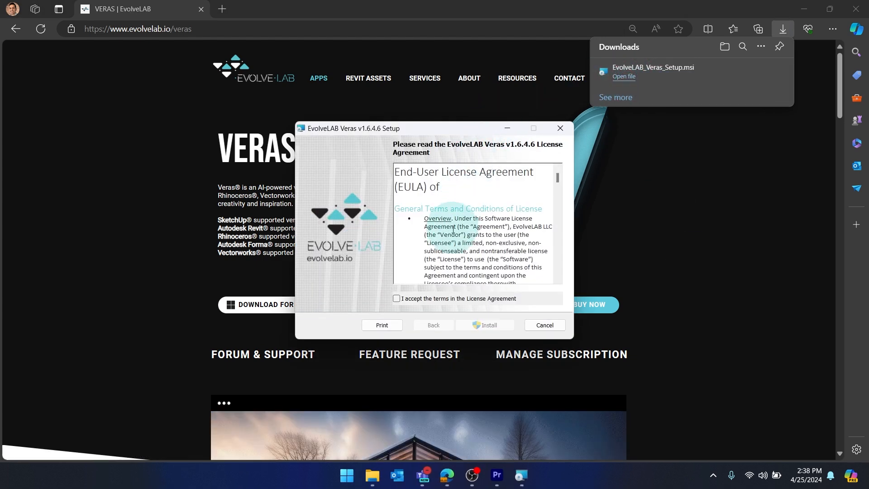
- Accept the license agreement and complete the EvolveLAB Veras v1.6.4.6 installation
{"action": "left_click", "coordinate": [401, 298]}
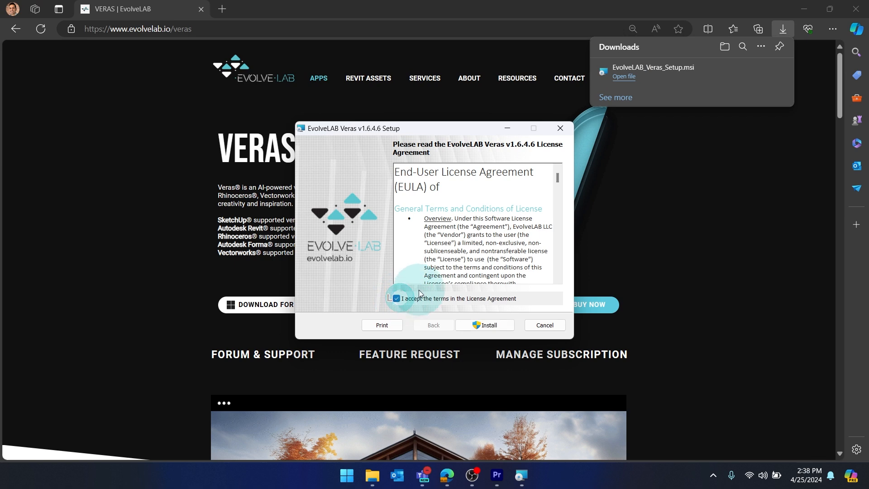
{"action": "left_click", "coordinate": [491, 325]}
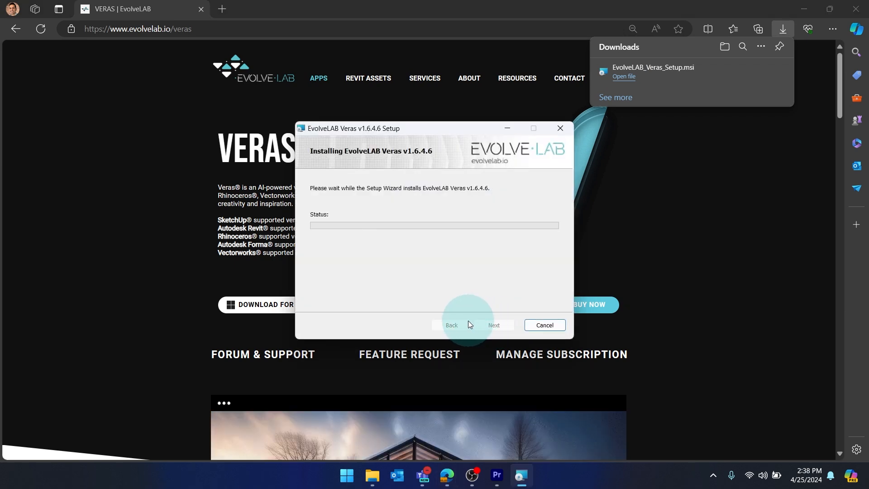
{"action": "left_click", "coordinate": [383, 333]}
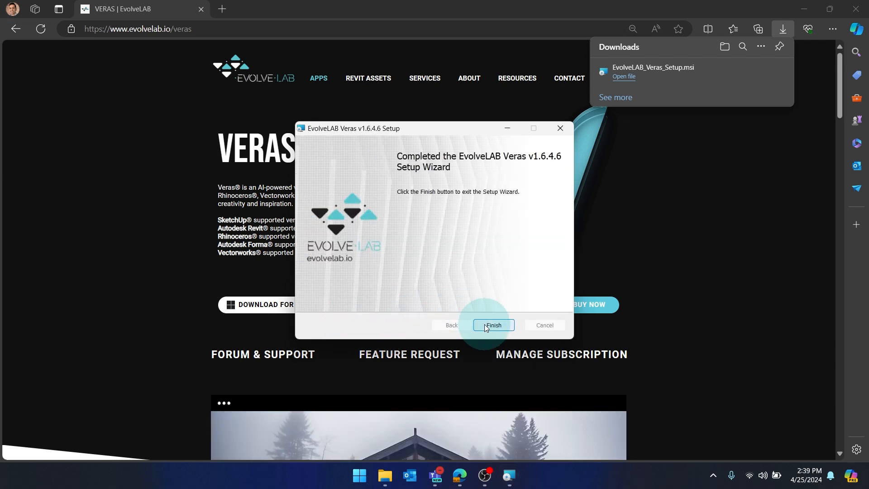
{"action": "left_click", "coordinate": [493, 325]}
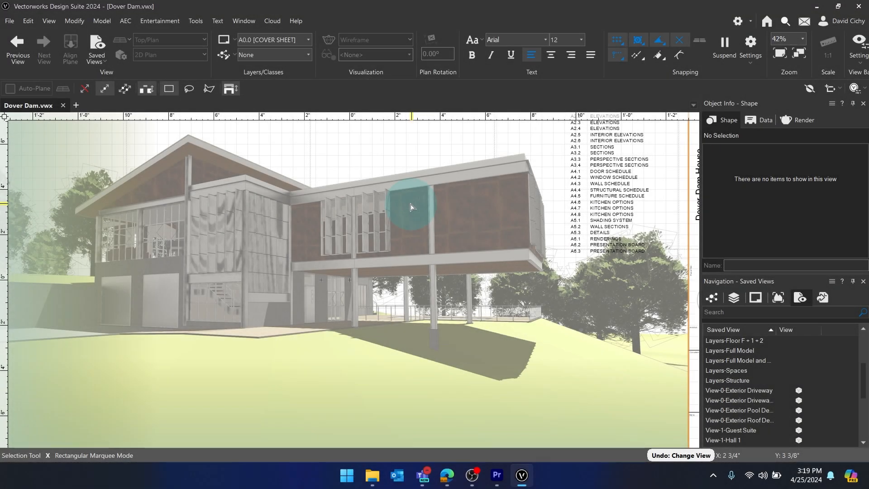
- In Vectorworks, activate the second View-0-Exterior Driveway saved view of the Dover Dam house model
{"action": "mouse_move", "coordinate": [411, 207]}
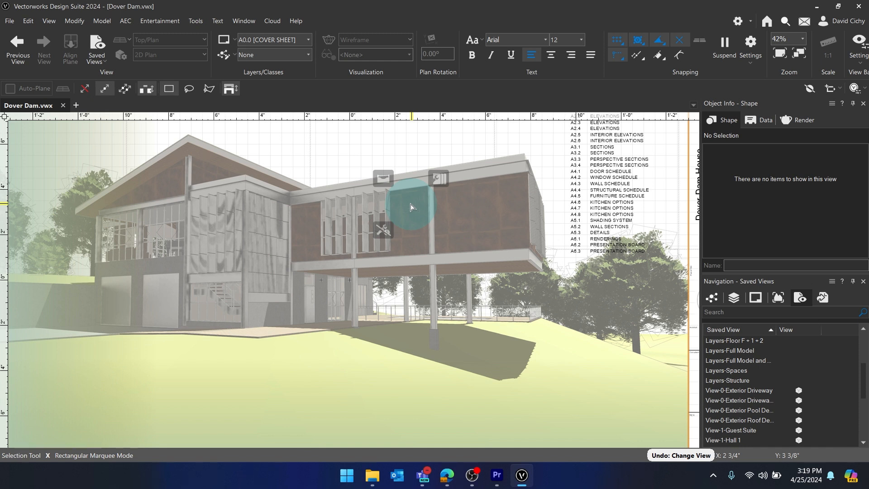
{"action": "left_click", "coordinate": [788, 400]}
{"action": "left_click", "coordinate": [547, 229]}
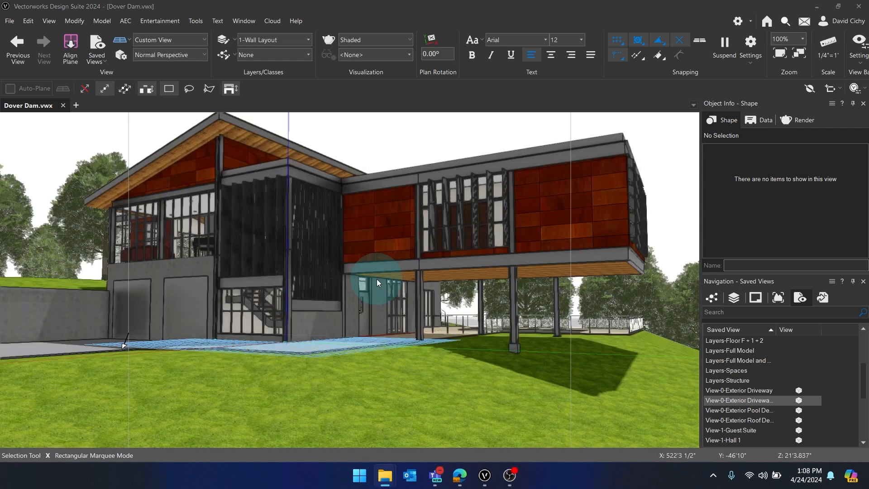
- Open the EvolveLAB Veras | Vectorworks 1.6.4.6 web palette
{"action": "left_click", "coordinate": [244, 21]}
{"action": "mouse_move", "coordinate": [266, 43]}
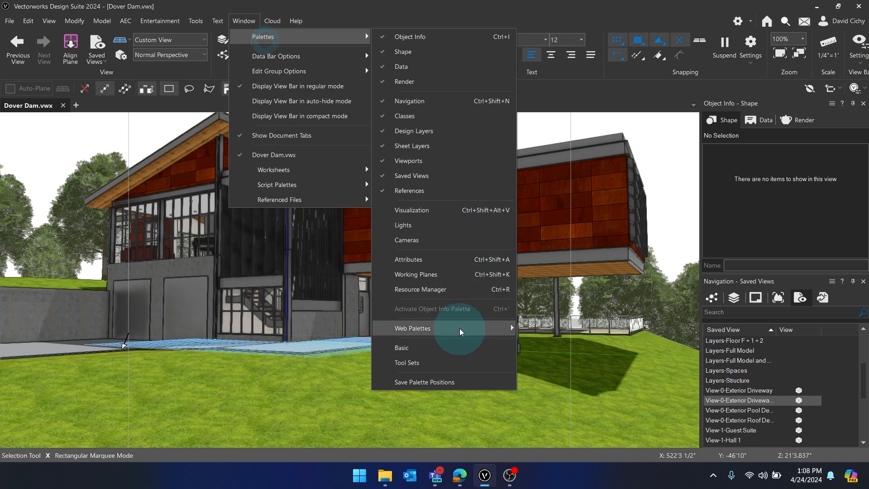
{"action": "mouse_move", "coordinate": [453, 329]}
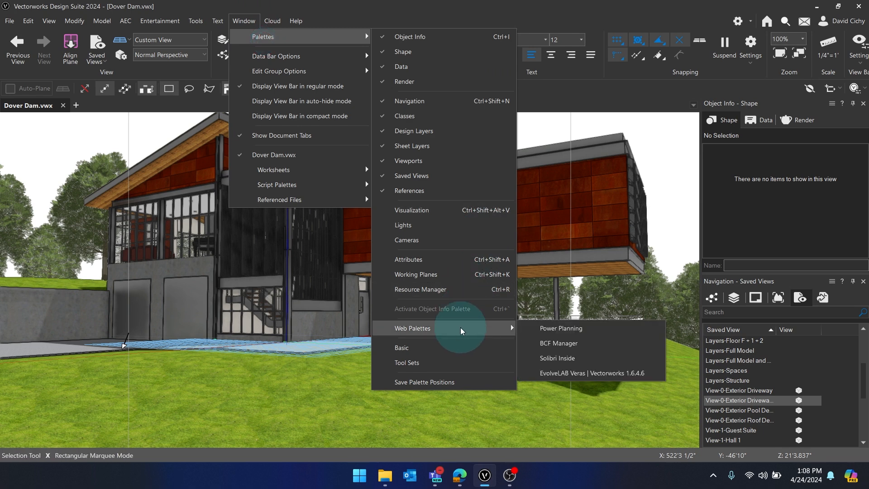
{"action": "left_click", "coordinate": [571, 374]}
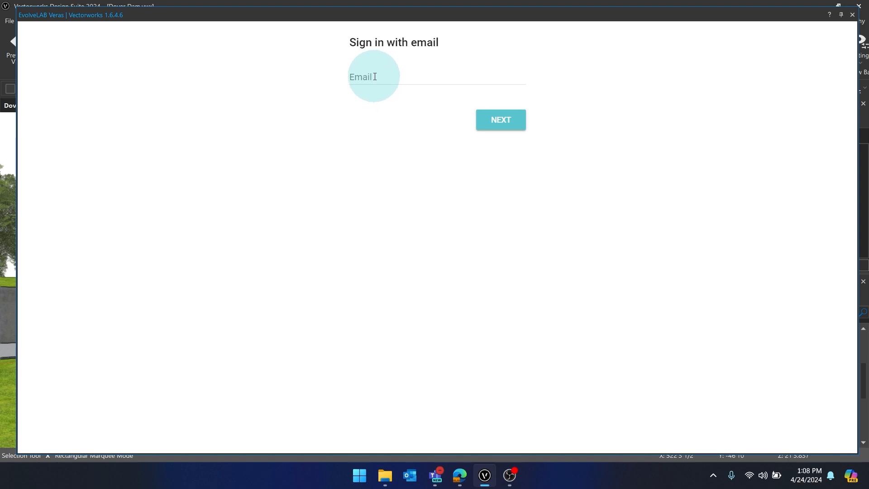
- Sign in to Veras with the account email and password
{"action": "left_click", "coordinate": [375, 76]}
{"action": "key", "text": "ctrl+v"}
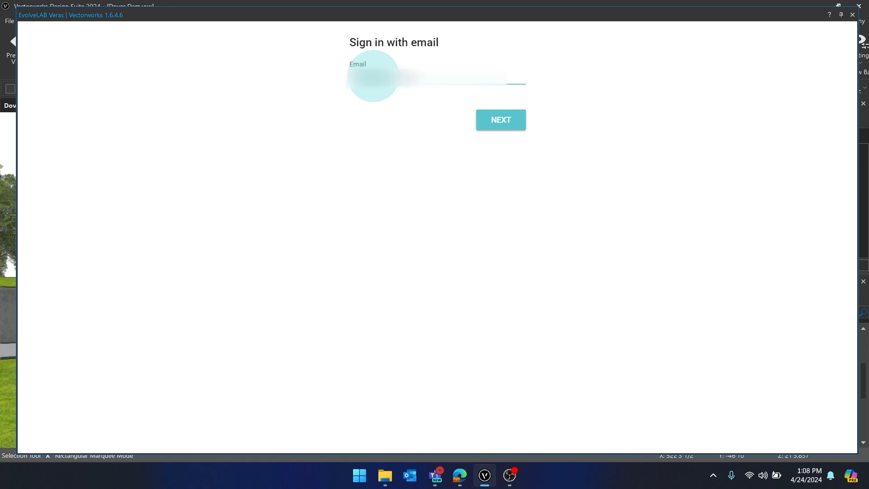
{"action": "key", "text": "Return"}
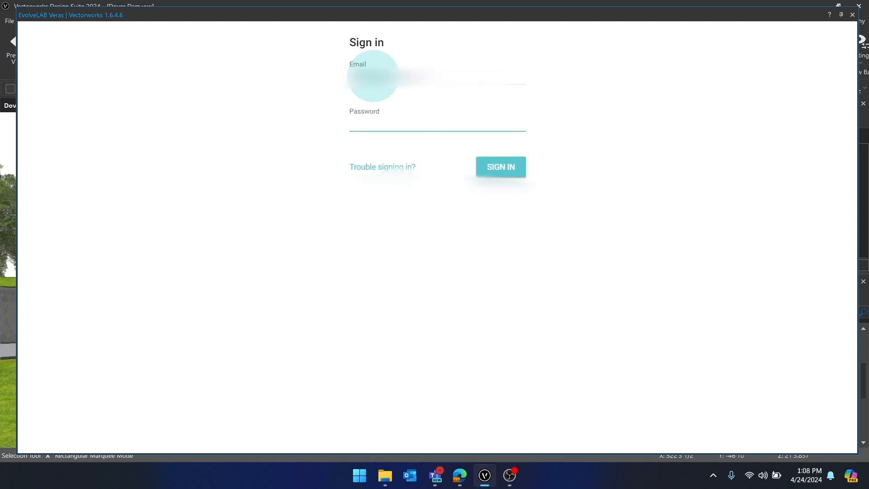
{"action": "type", "text": "•••••••••"}
{"action": "key", "text": "Return"}
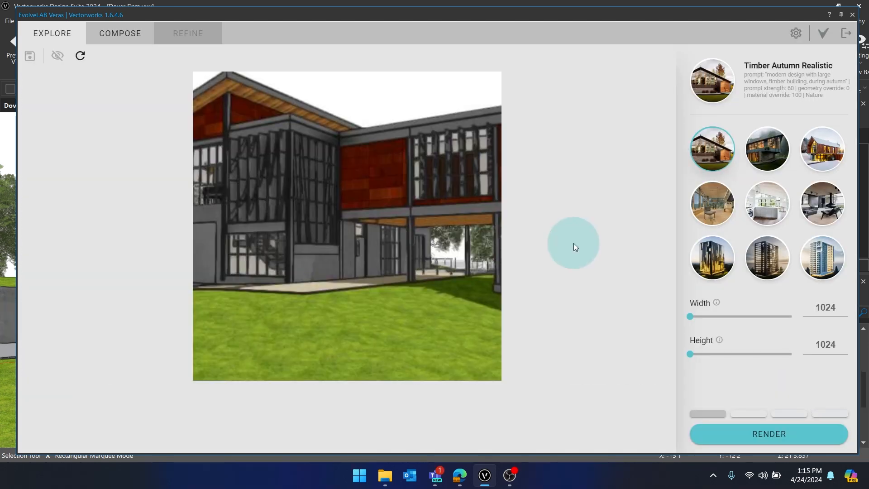
- Set the render size to 2688 by 1344 and refresh the preview with the house reframed lower in the model view
{"action": "left_click_drag", "start_coordinate": [691, 316], "coordinate": [799, 314]}
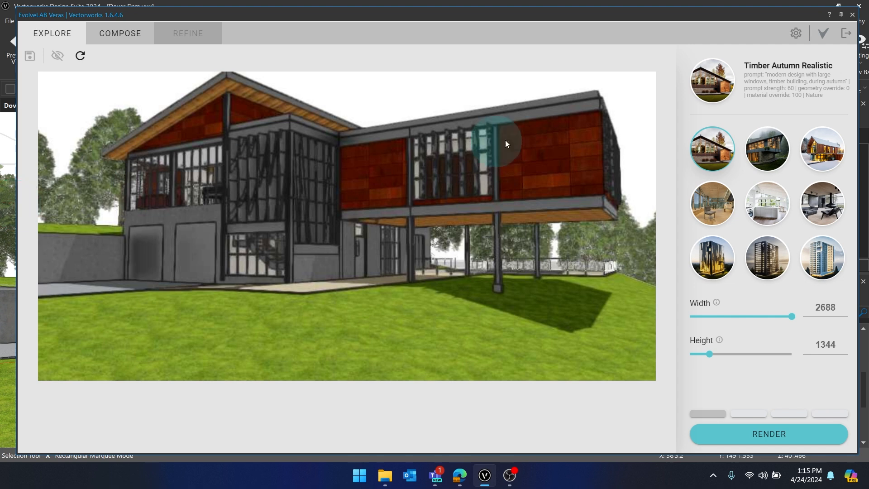
{"action": "left_click", "coordinate": [842, 17]}
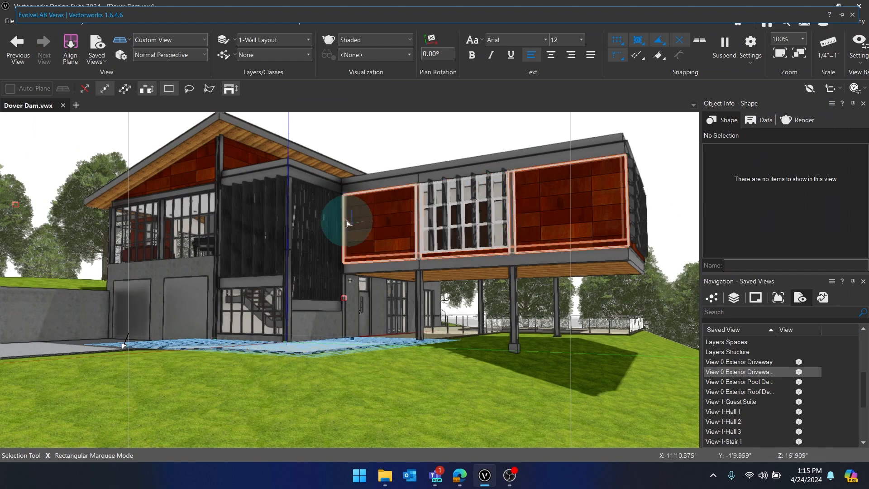
{"action": "middle_click_drag", "start_coordinate": [348, 200], "coordinate": [350, 238]}
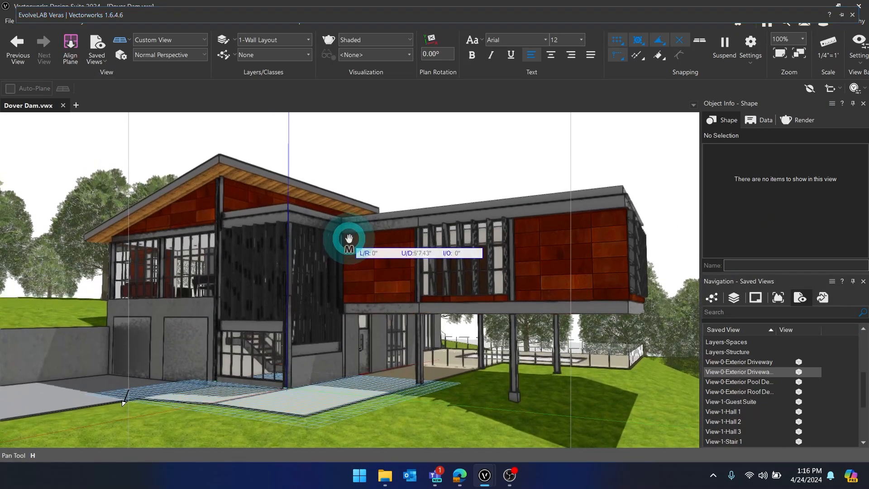
{"action": "mouse_move", "coordinate": [614, 18]}
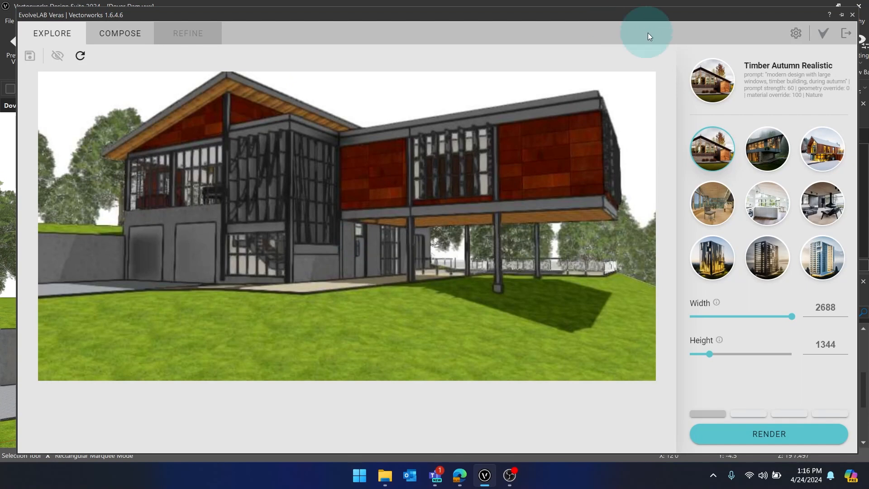
{"action": "left_click", "coordinate": [841, 15]}
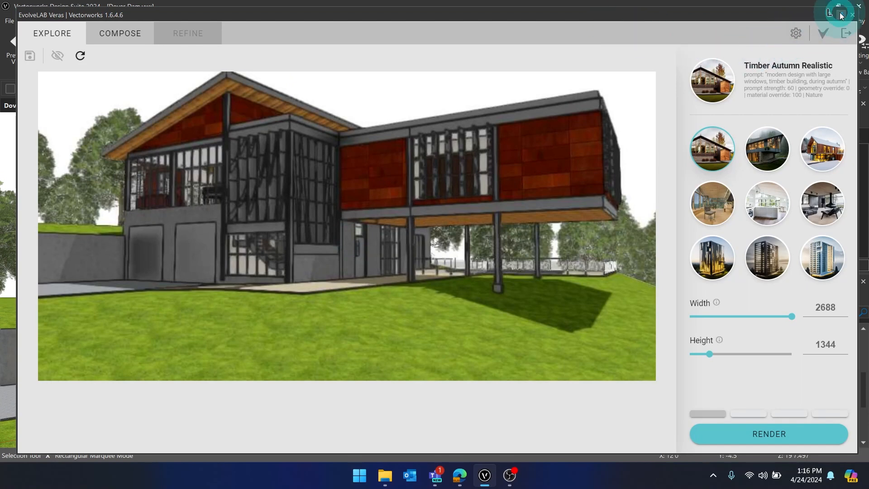
{"action": "left_click", "coordinate": [79, 56]}
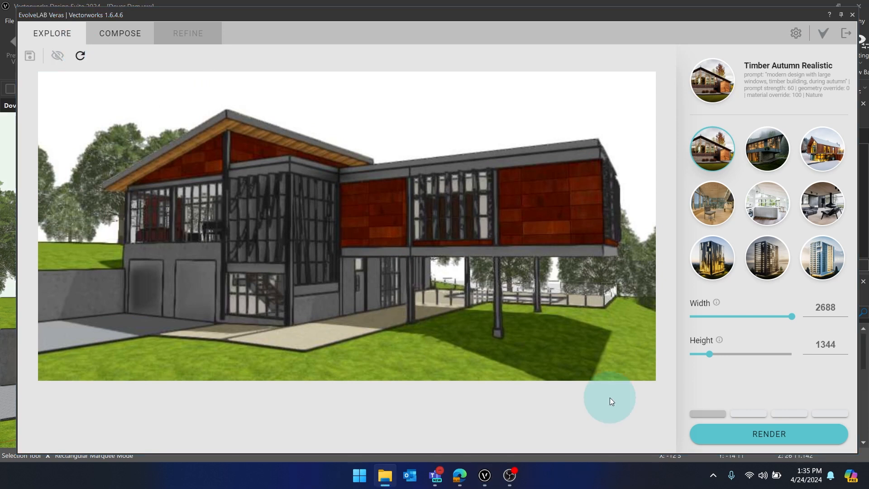
- Render the house with the three exterior presets: Timber Autumn Realistic, the dark forest house beside it, and Winter Cabin Creative
{"action": "left_click", "coordinate": [707, 162]}
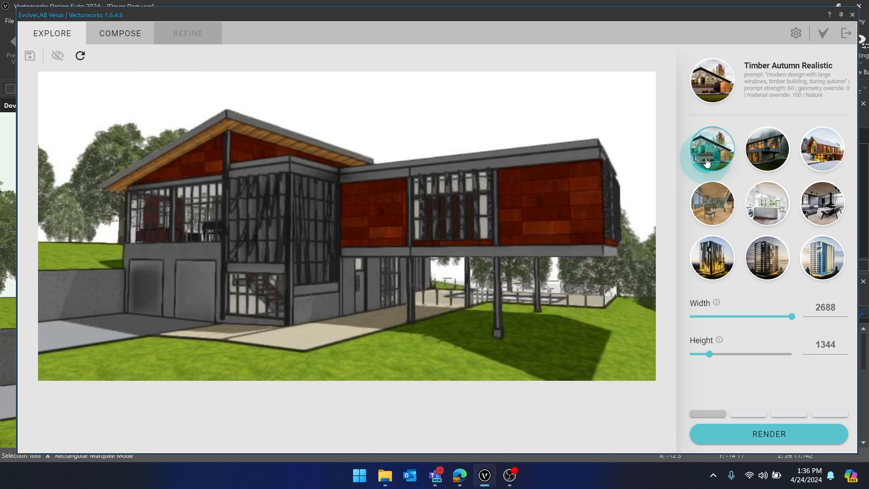
{"action": "left_click", "coordinate": [763, 443]}
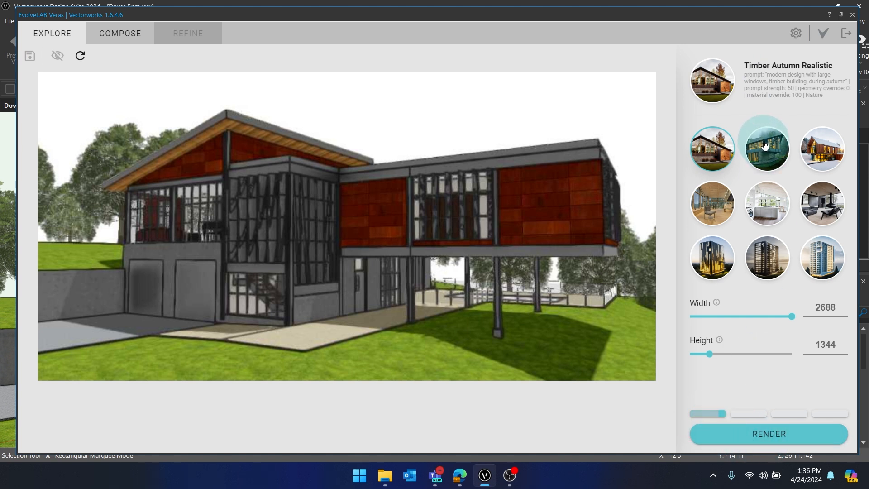
{"action": "left_click", "coordinate": [765, 145]}
{"action": "left_click", "coordinate": [823, 149]}
{"action": "left_click", "coordinate": [795, 442]}
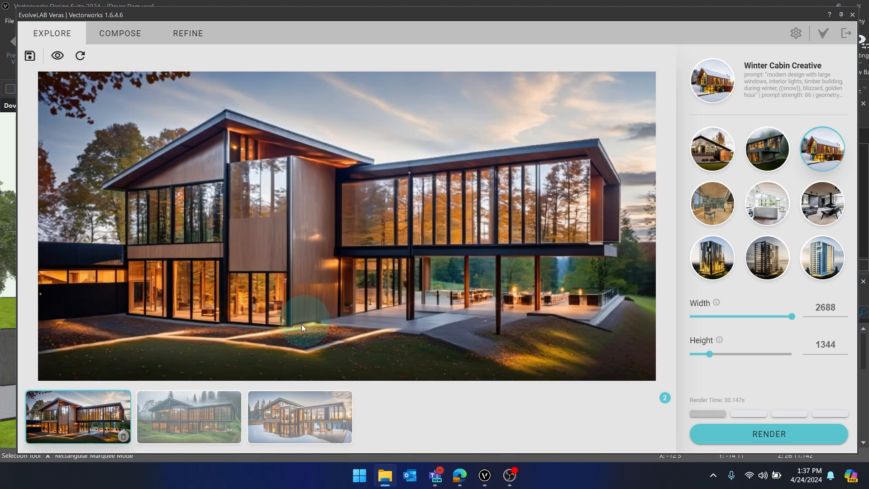
- Compare the forest, winter and autumn renderings, ending on the autumn one
{"action": "left_click", "coordinate": [207, 416]}
{"action": "left_click", "coordinate": [278, 416]}
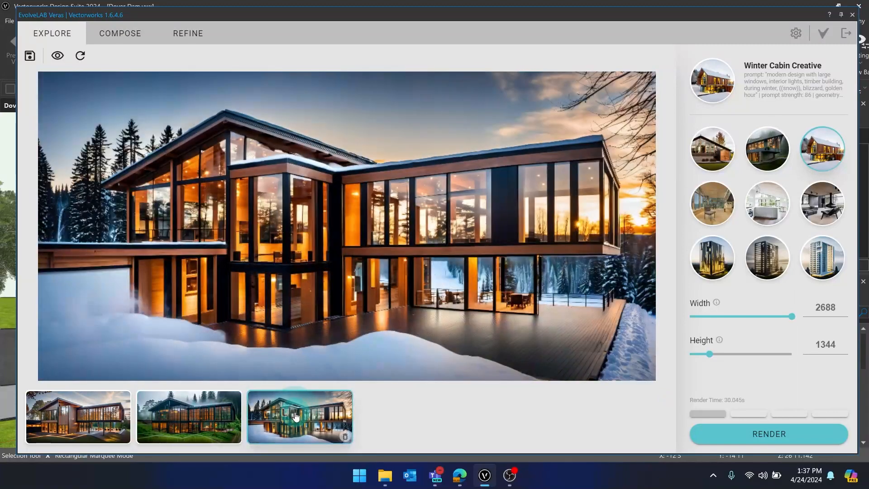
{"action": "left_click", "coordinate": [199, 414]}
{"action": "left_click", "coordinate": [89, 416]}
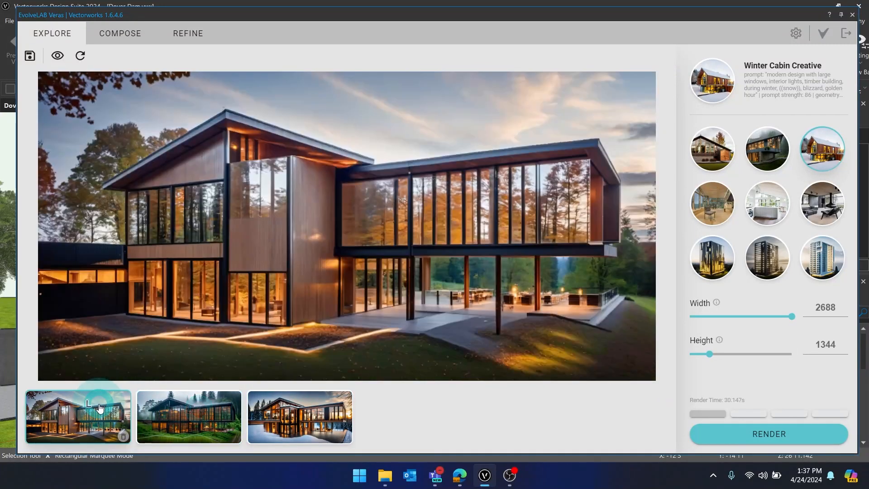
- Check the save dialog for the autumn rendering without saving, and review the auto-save and renderings folder settings
{"action": "left_click", "coordinate": [30, 55]}
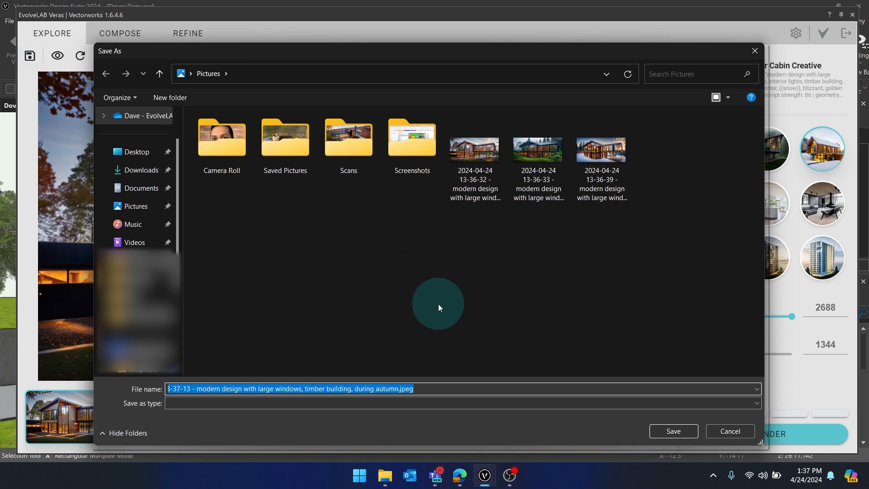
{"action": "left_click", "coordinate": [719, 431]}
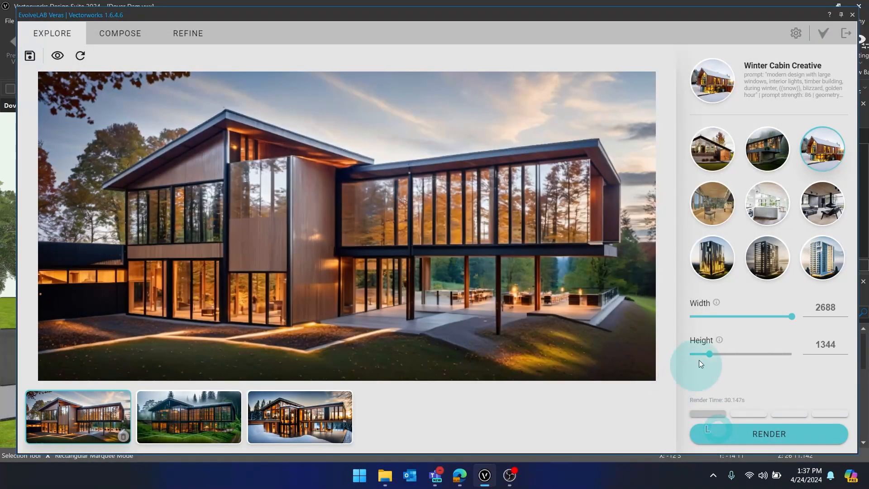
{"action": "left_click", "coordinate": [795, 34]}
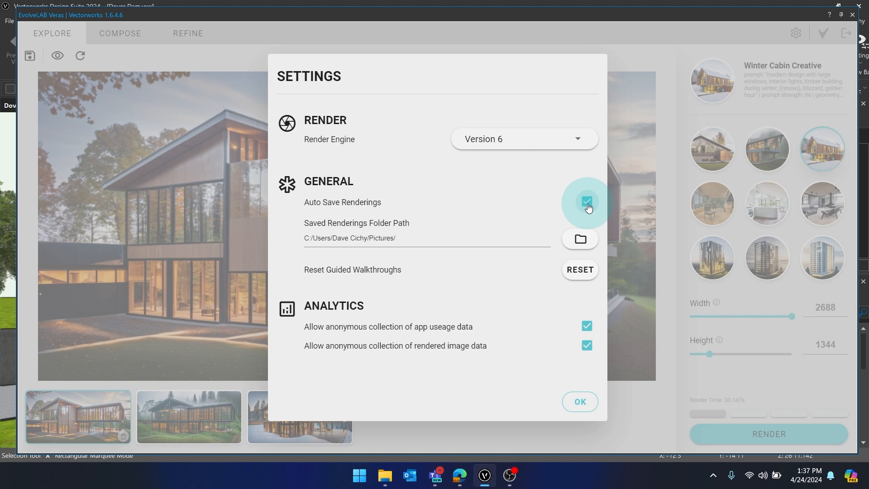
{"action": "left_click", "coordinate": [458, 239]}
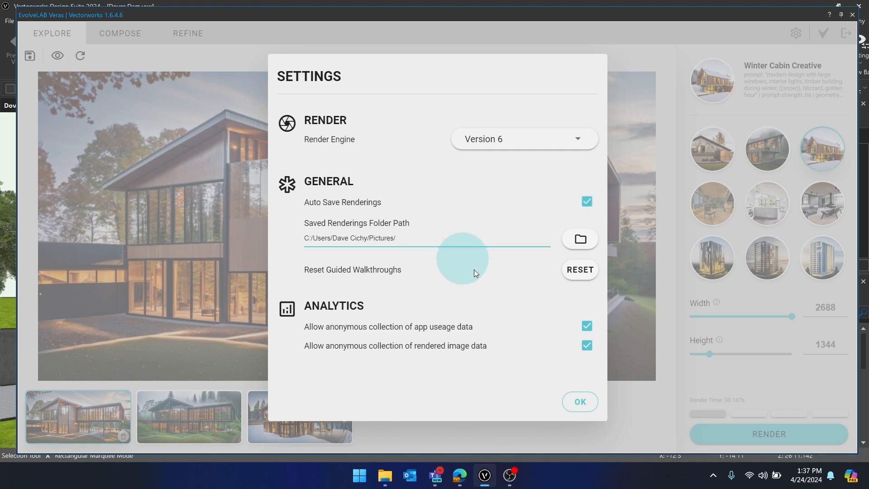
{"action": "left_click", "coordinate": [581, 403]}
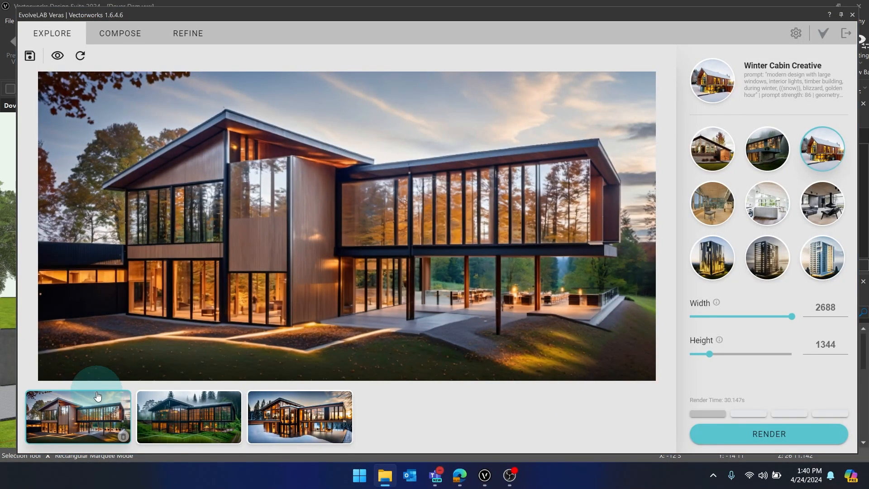
- Compare the forest and winter renderings, ending on the autumn one
{"action": "left_click", "coordinate": [169, 405]}
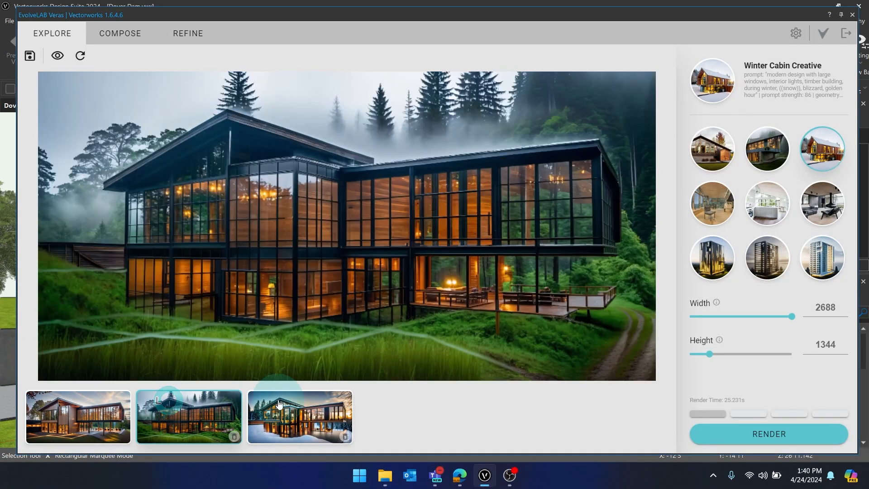
{"action": "left_click", "coordinate": [298, 416]}
{"action": "left_click", "coordinate": [199, 410]}
{"action": "left_click", "coordinate": [99, 409]}
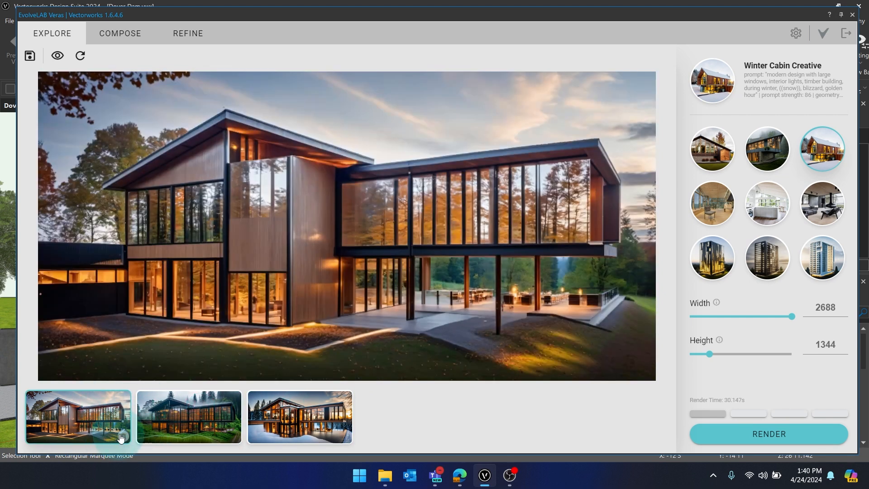
- Delete the forest and winter renderings, keeping only the autumn one
{"action": "left_click", "coordinate": [215, 424]}
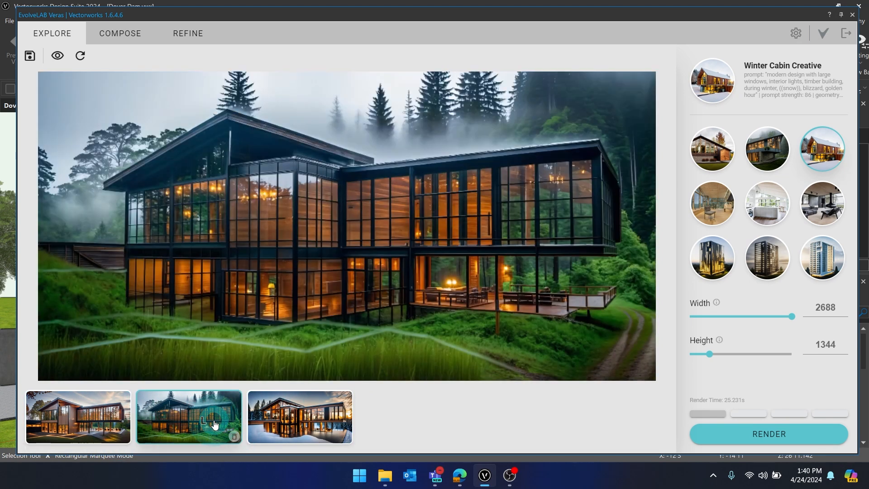
{"action": "left_click", "coordinate": [234, 437]}
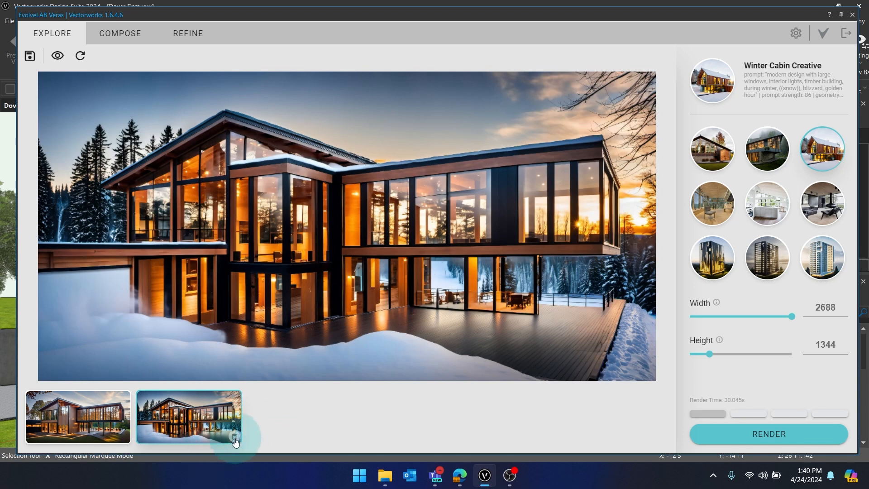
{"action": "left_click", "coordinate": [233, 437]}
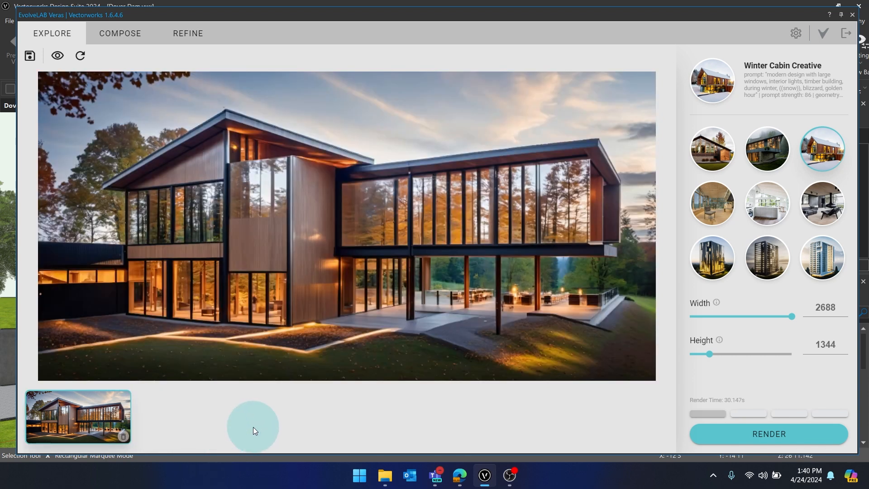
- Render four variations with the Timber Autumn Realistic preset and preview each, ending on the one with the forested hillside behind the house
{"action": "left_click", "coordinate": [712, 158]}
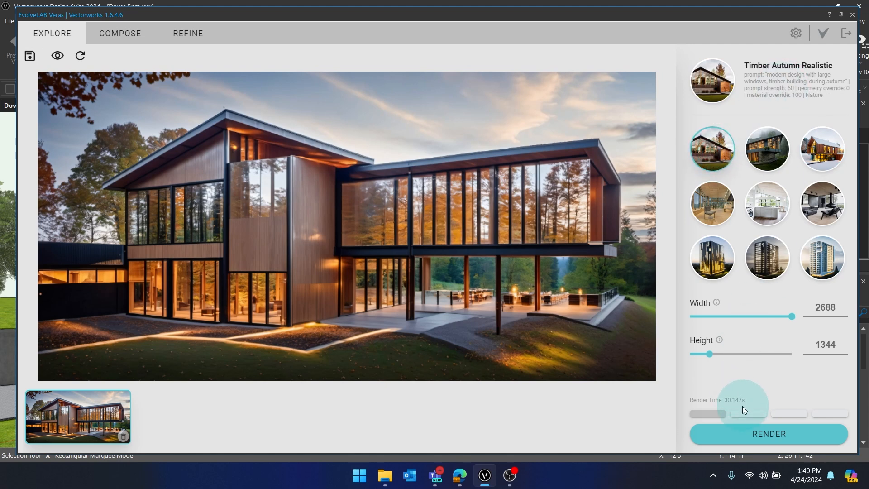
{"action": "left_click", "coordinate": [769, 435]}
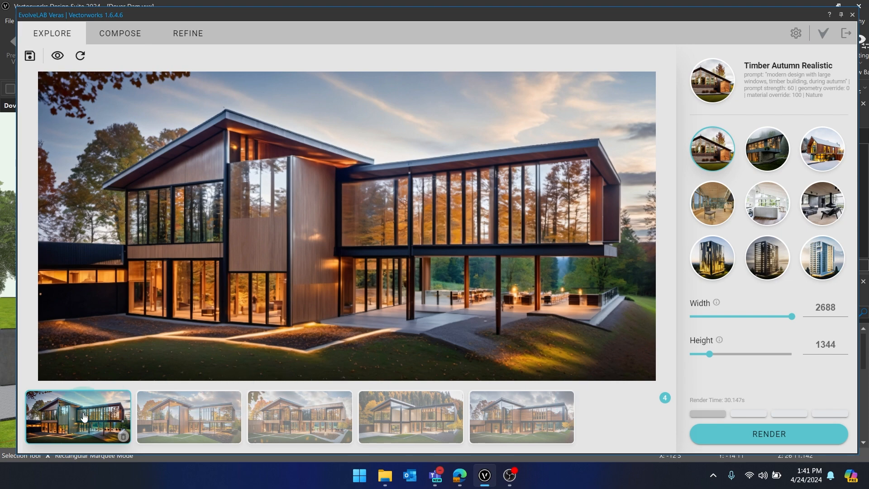
{"action": "left_click", "coordinate": [170, 412]}
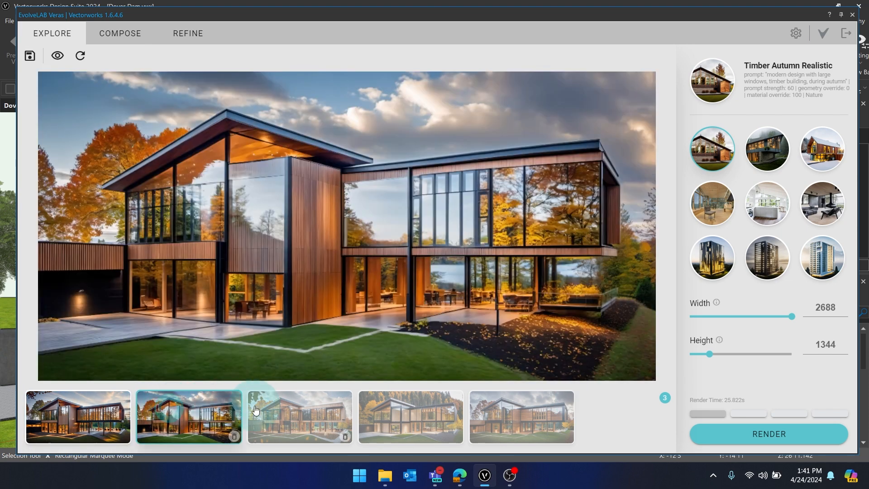
{"action": "left_click", "coordinate": [280, 412]}
{"action": "left_click", "coordinate": [384, 412]}
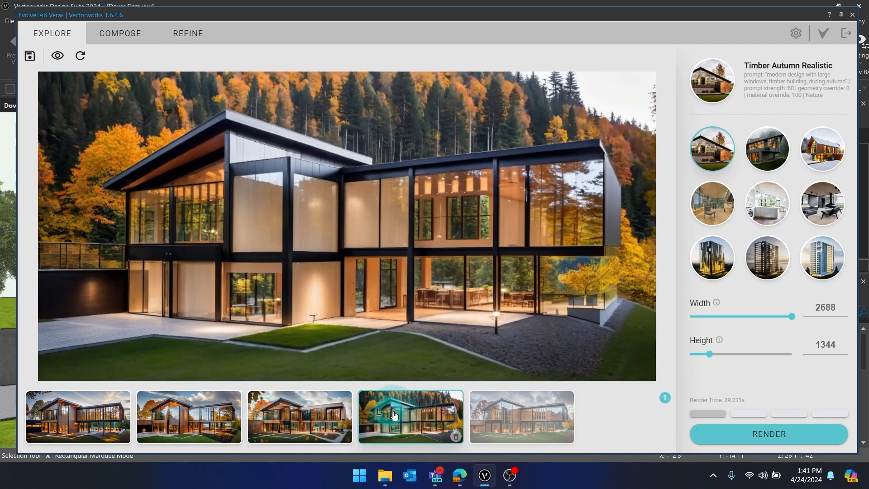
{"action": "left_click", "coordinate": [513, 426]}
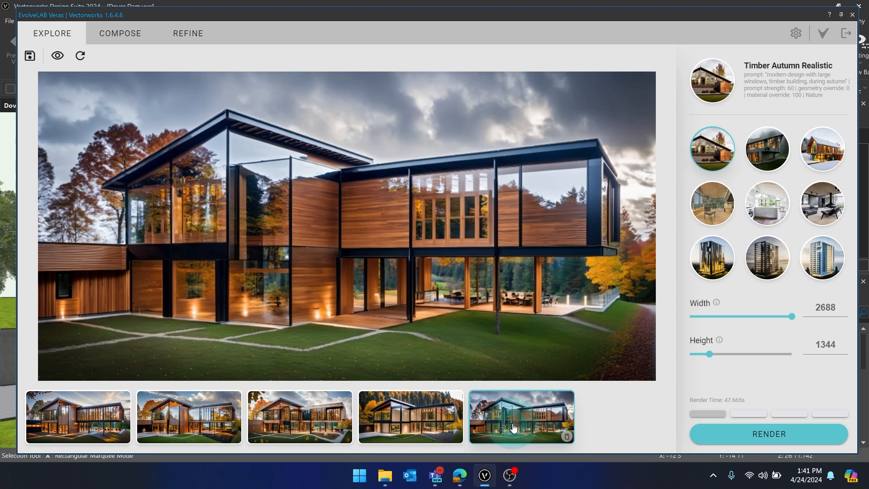
{"action": "left_click", "coordinate": [426, 425]}
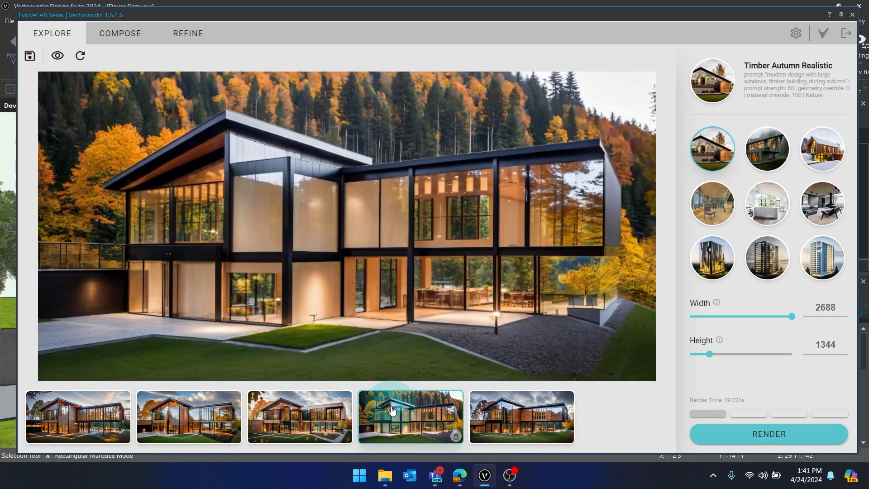
{"action": "left_click", "coordinate": [421, 401]}
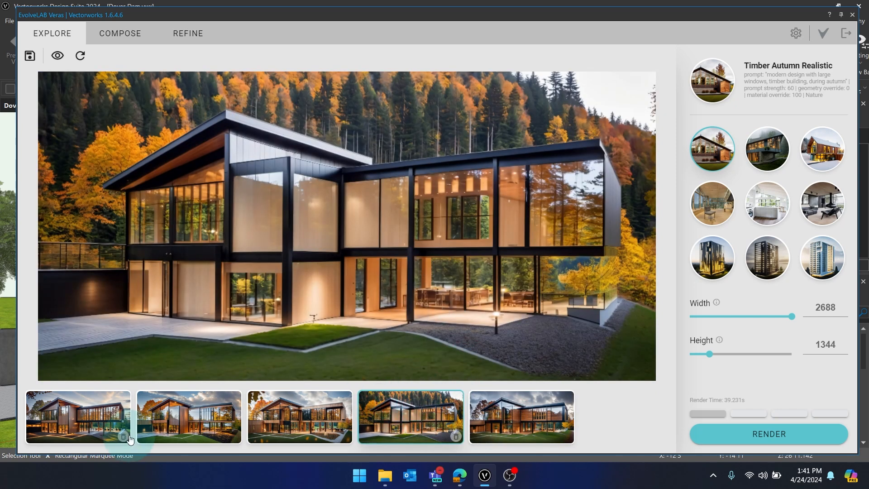
- Delete the other four autumn renderings, keeping only the one with the forested hillside
{"action": "left_click", "coordinate": [123, 437]}
{"action": "left_click", "coordinate": [123, 437]}
{"action": "left_click", "coordinate": [123, 437]}
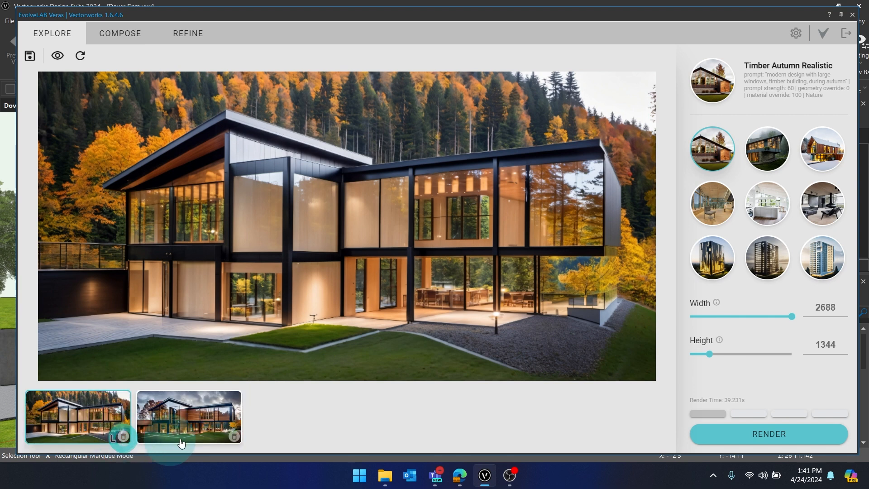
{"action": "left_click", "coordinate": [235, 437]}
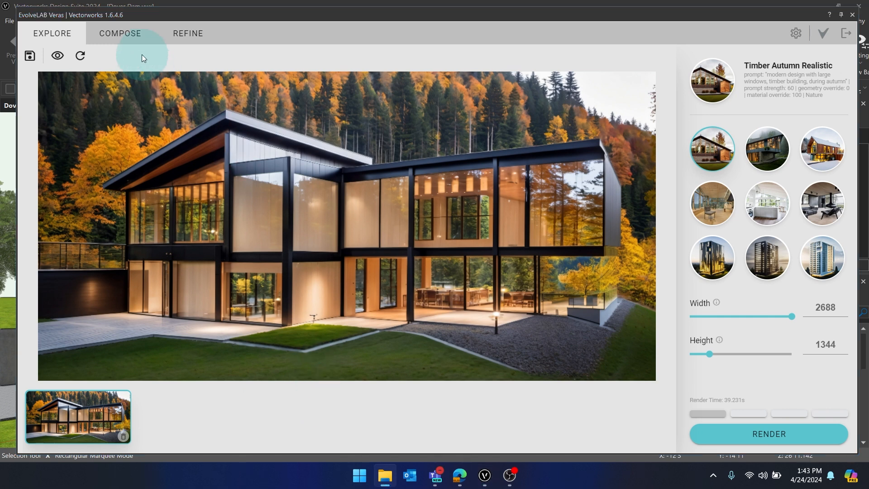
{"action": "left_click", "coordinate": [131, 39]}
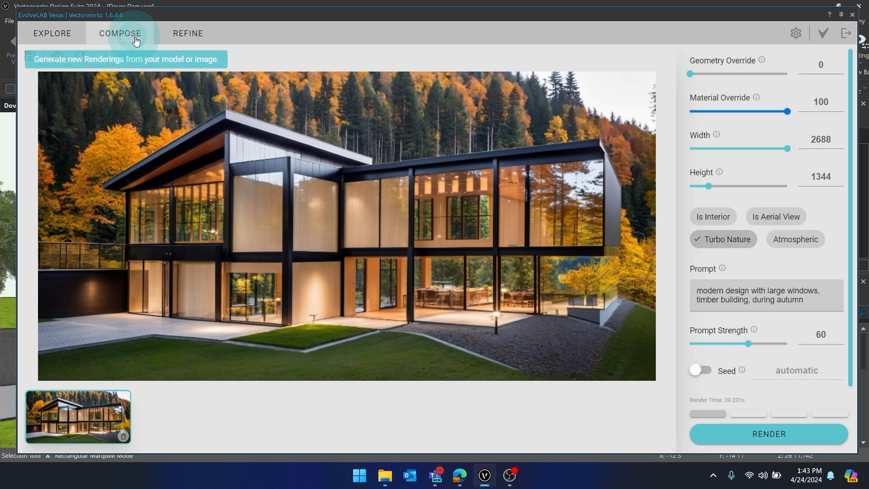
{"action": "left_click", "coordinate": [703, 372]}
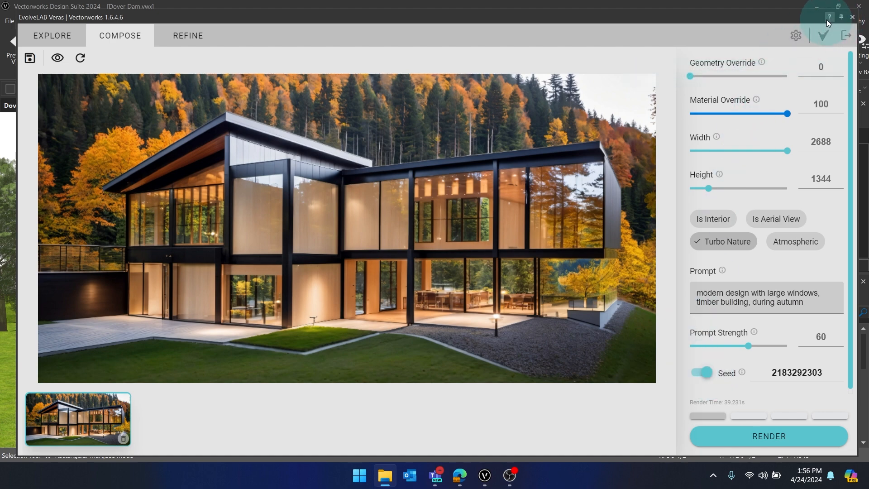
{"action": "left_click", "coordinate": [841, 17]}
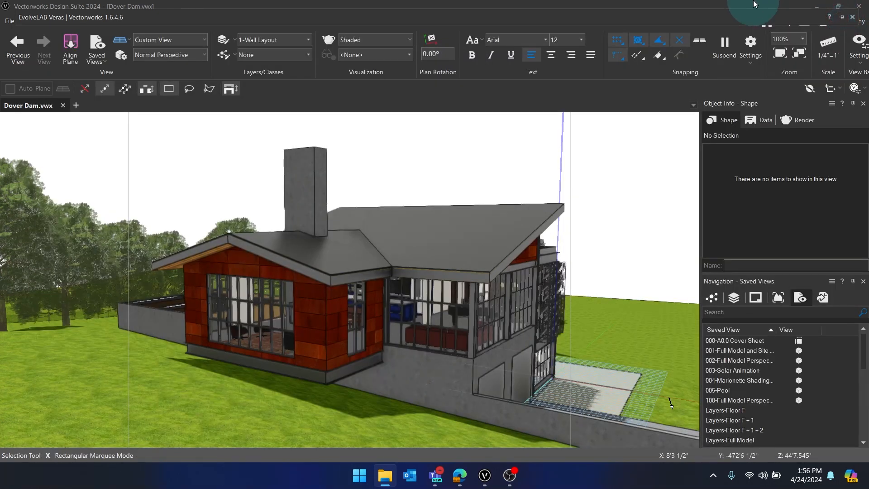
{"action": "mouse_move", "coordinate": [752, 17]}
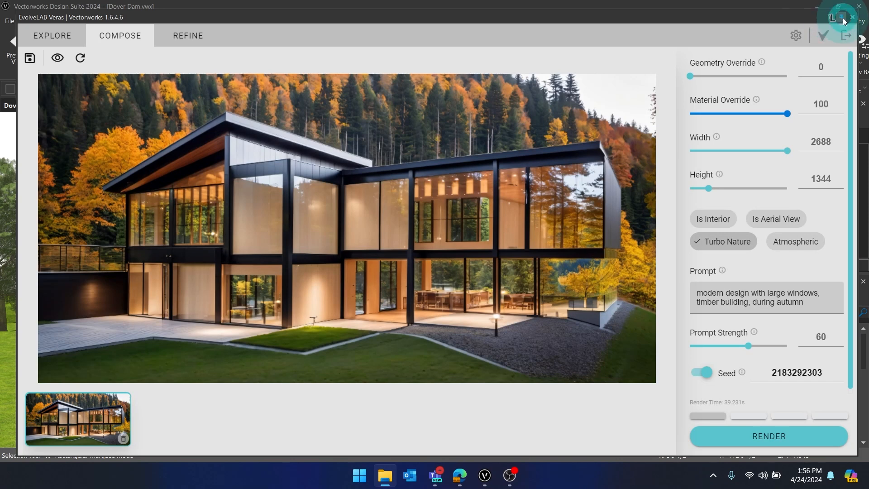
{"action": "left_click", "coordinate": [766, 441]}
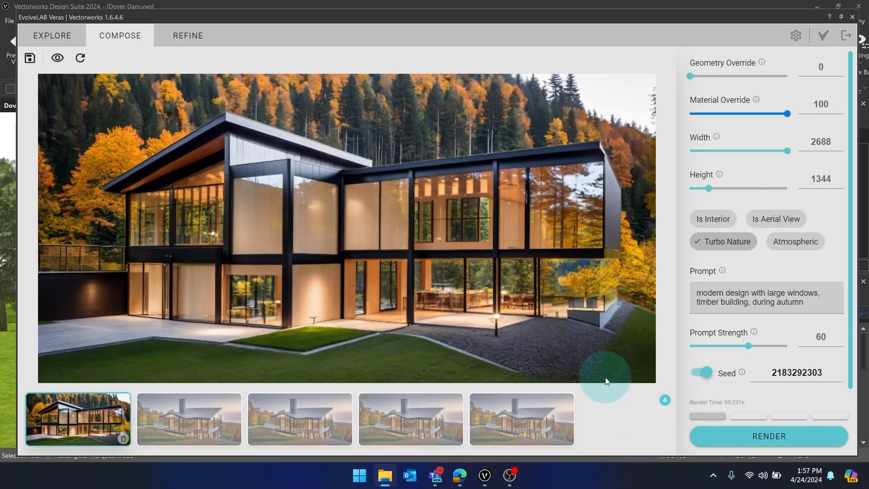
- Compare the four chimney-side renderings with each other and with the hillside autumn rendering
{"action": "left_click", "coordinate": [194, 410]}
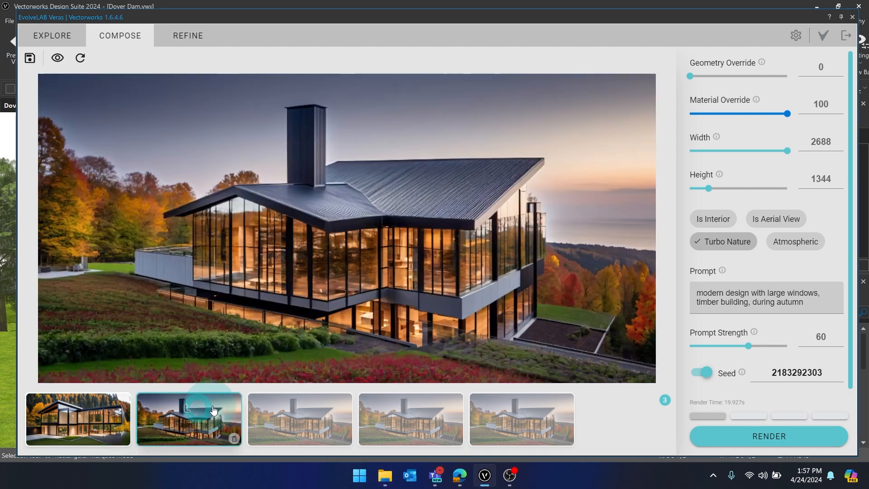
{"action": "left_click", "coordinate": [319, 417]}
{"action": "left_click", "coordinate": [402, 416]}
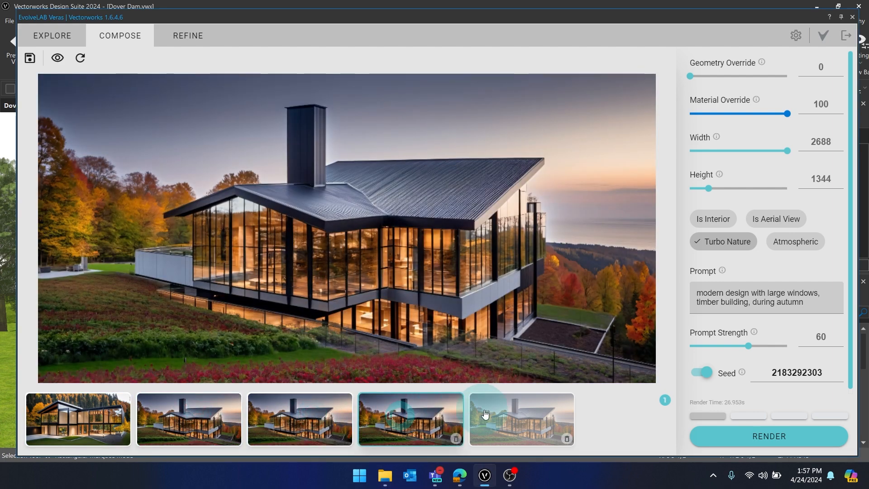
{"action": "left_click", "coordinate": [508, 418]}
{"action": "left_click", "coordinate": [204, 409]}
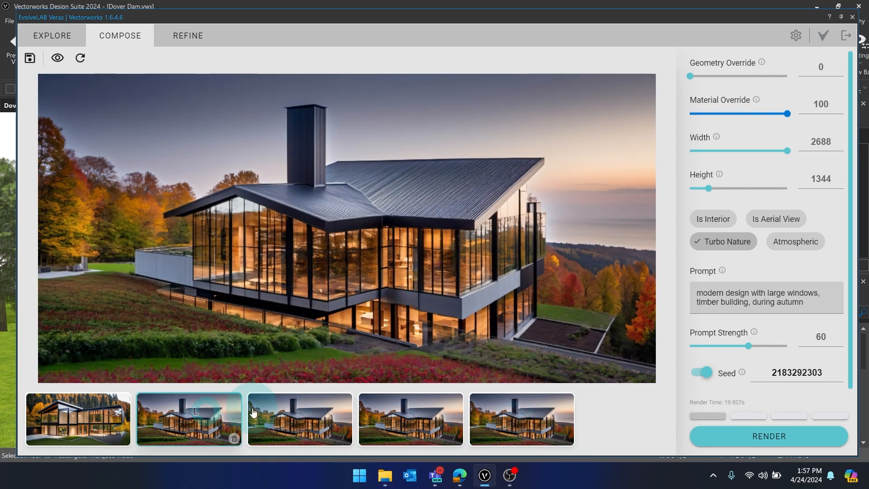
{"action": "left_click", "coordinate": [92, 411]}
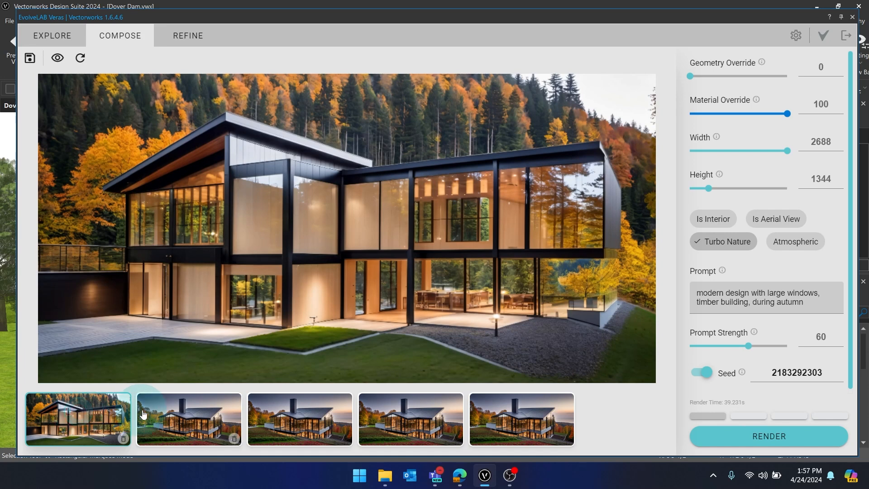
{"action": "left_click", "coordinate": [157, 415]}
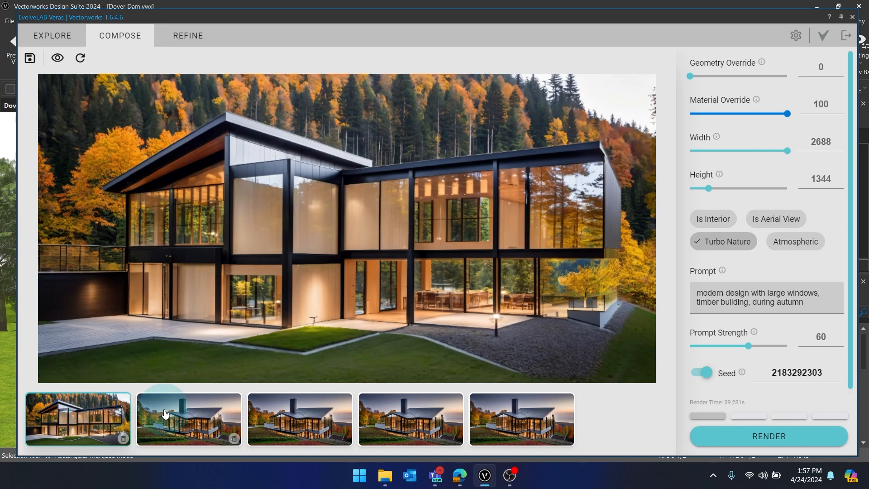
- Keep the first chimney-side rendering and delete its duplicates
{"action": "left_click", "coordinate": [165, 414]}
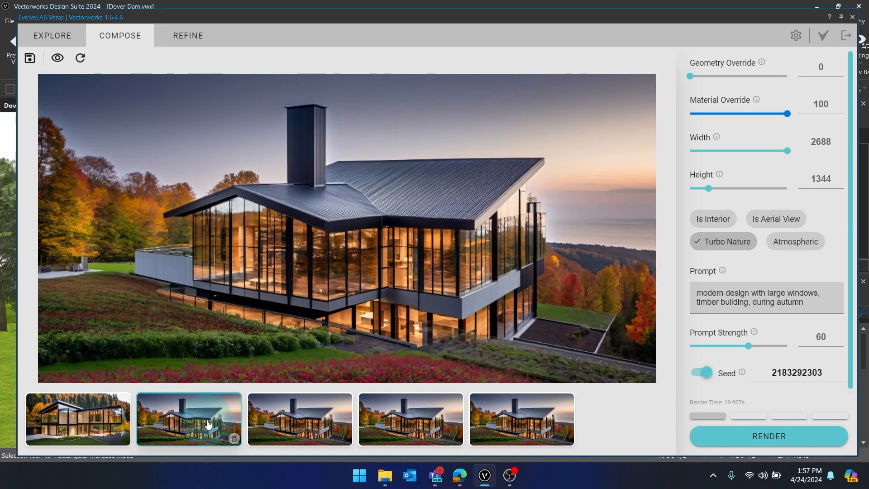
{"action": "left_click", "coordinate": [344, 439]}
{"action": "left_click", "coordinate": [343, 440]}
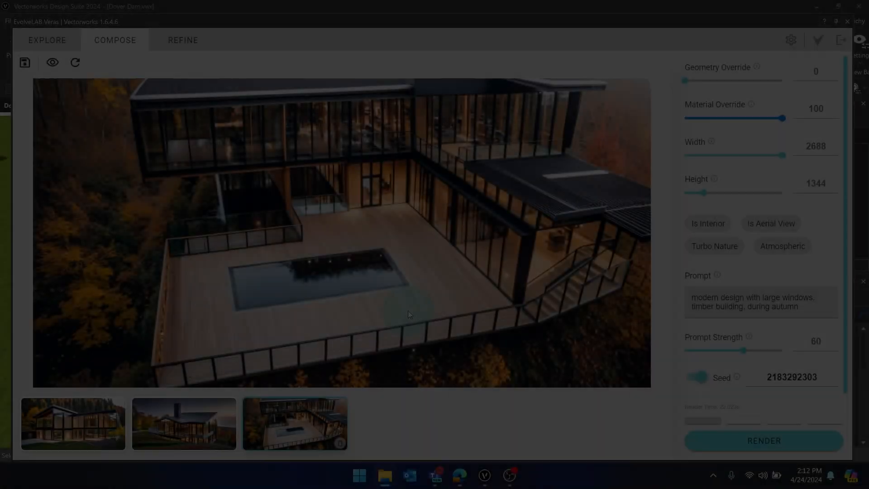
- In Refine, outline the deck's pool with a polygon selection and render it with the prompt "pool with clear blue water, during autumn"
{"action": "left_click", "coordinate": [409, 314]}
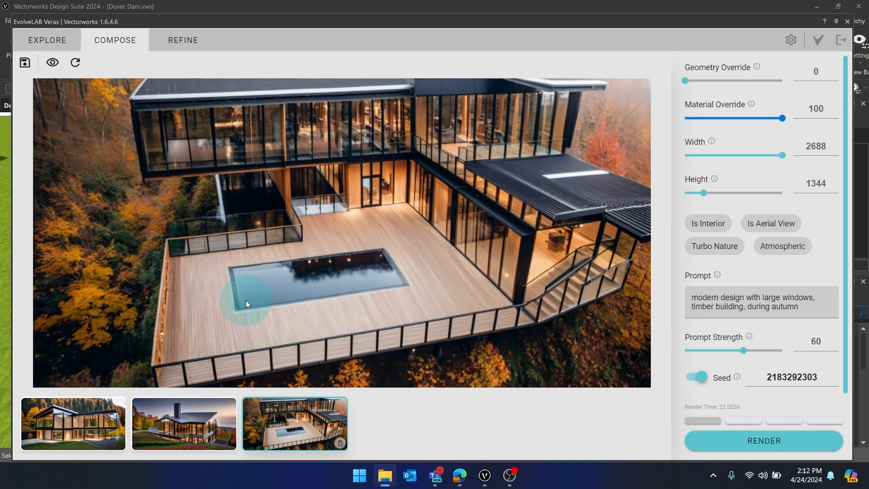
{"action": "left_click", "coordinate": [182, 44]}
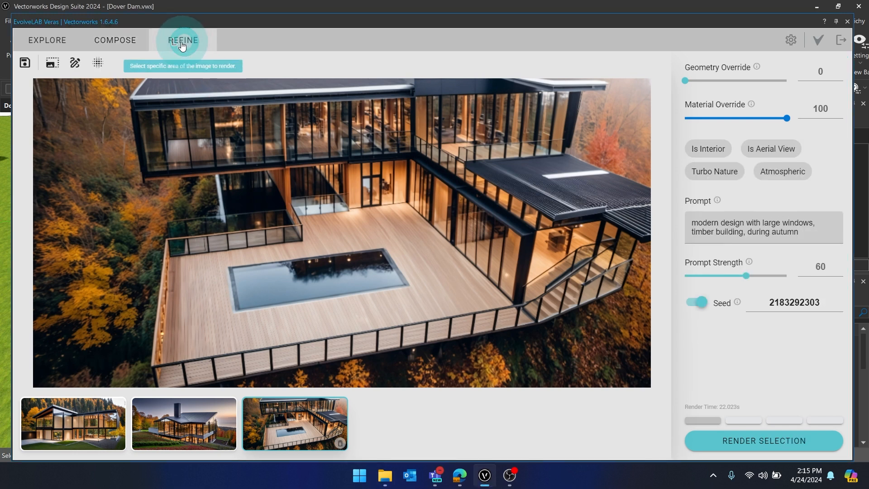
{"action": "left_click", "coordinate": [74, 62]}
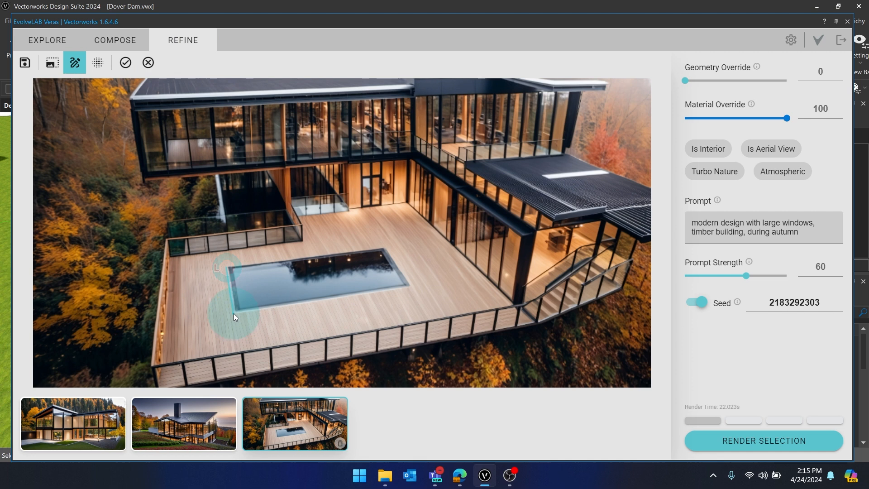
{"action": "mouse_move", "coordinate": [235, 312]}
{"action": "left_mouse_down"}
{"action": "mouse_move", "coordinate": [376, 298]}
{"action": "mouse_move", "coordinate": [407, 287]}
{"action": "mouse_move", "coordinate": [403, 263]}
{"action": "mouse_move", "coordinate": [387, 247]}
{"action": "mouse_move", "coordinate": [228, 267]}
{"action": "left_mouse_up"}
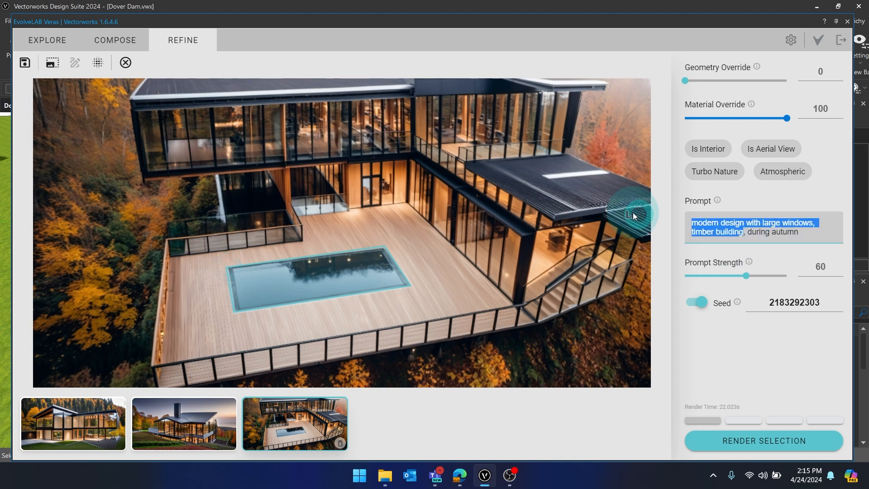
{"action": "type", "text": "pool with clear blue water"}
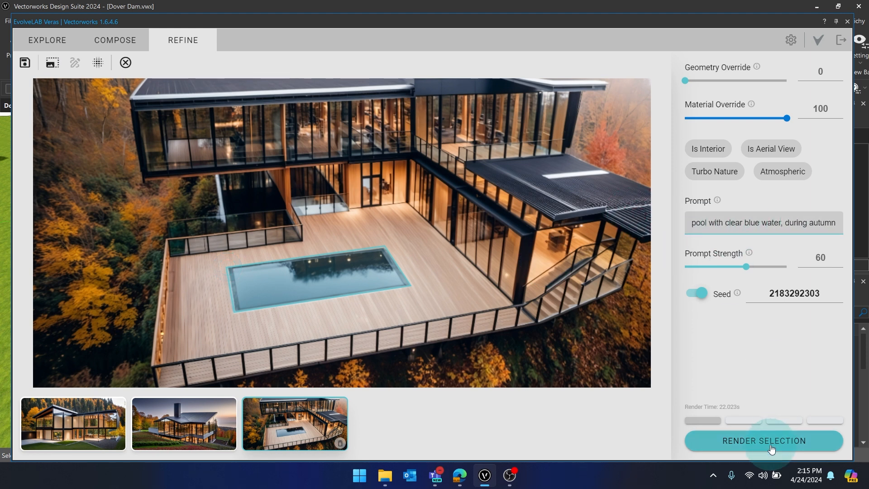
{"action": "left_click", "coordinate": [766, 442]}
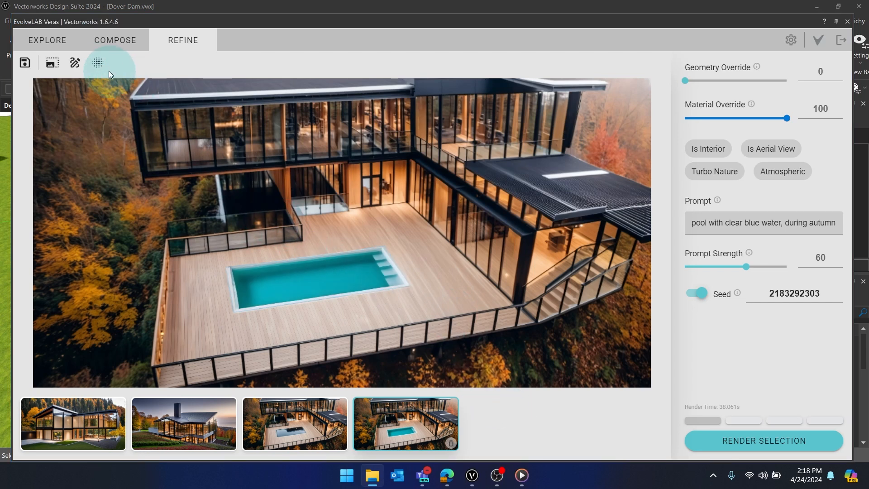
- Set the Render Selection Blend to 74 for the refined pool rendering
{"action": "left_click", "coordinate": [98, 64]}
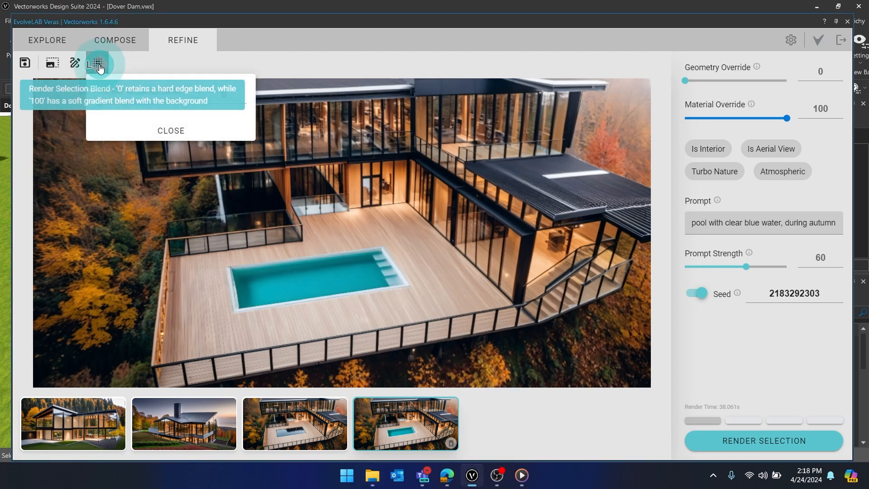
{"action": "left_click_drag", "start_coordinate": [102, 105], "coordinate": [167, 103]}
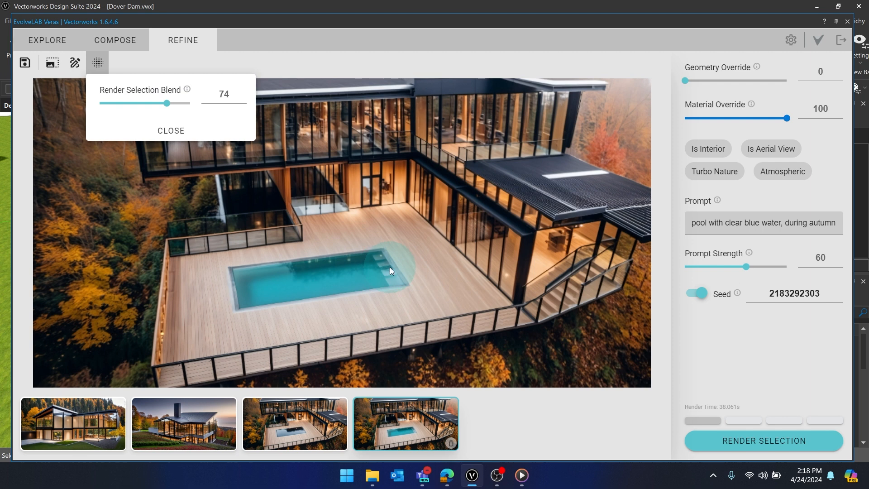
{"action": "left_click", "coordinate": [166, 130]}
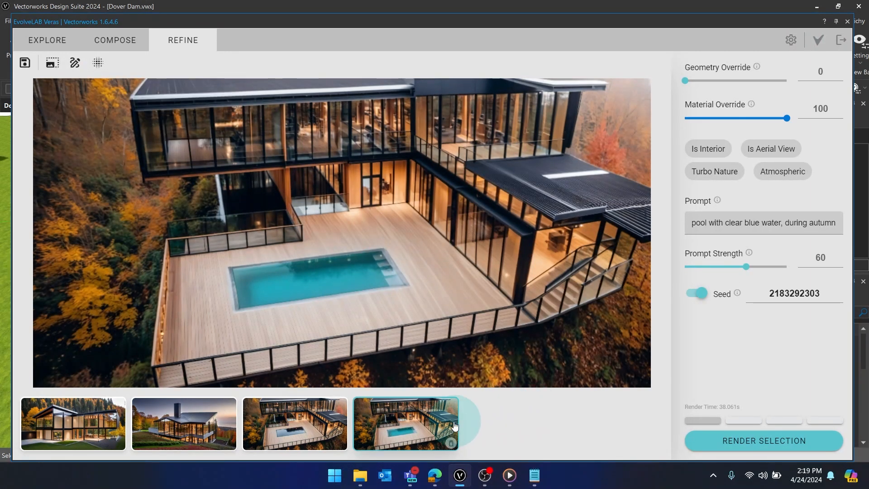
- Compare the dark-water pool rendering with the refined blue-water version, and delete the dark-water rendering
{"action": "left_click", "coordinate": [288, 425]}
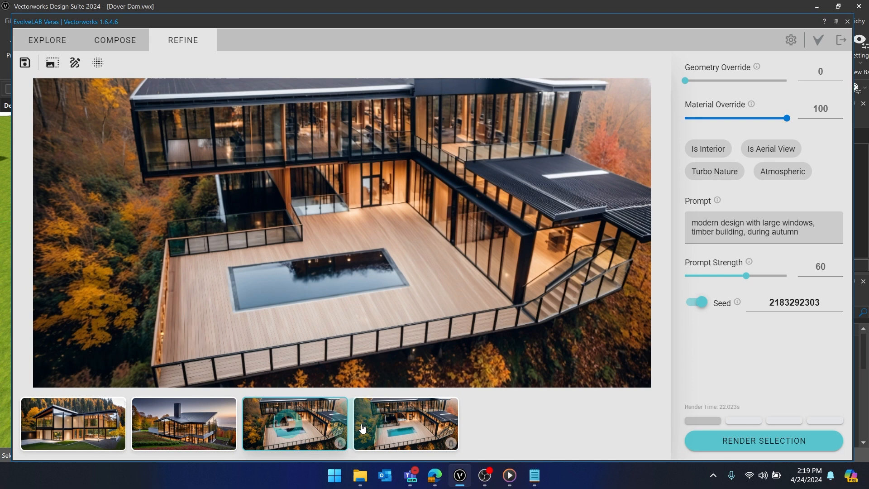
{"action": "left_click", "coordinate": [394, 428]}
{"action": "left_click", "coordinate": [312, 425]}
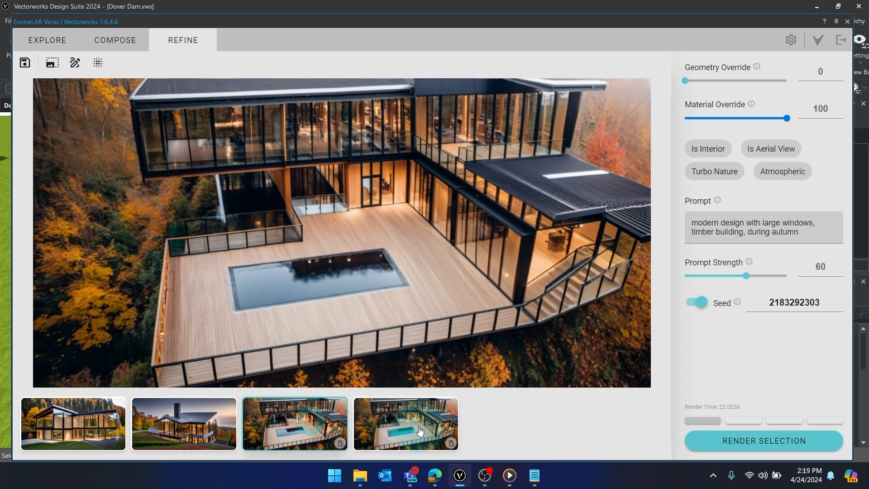
{"action": "left_click", "coordinate": [400, 422]}
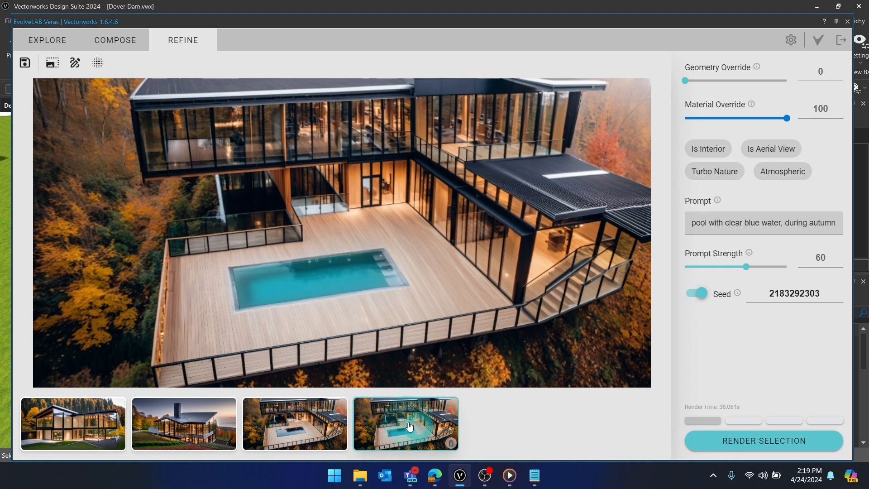
{"action": "left_click", "coordinate": [320, 424]}
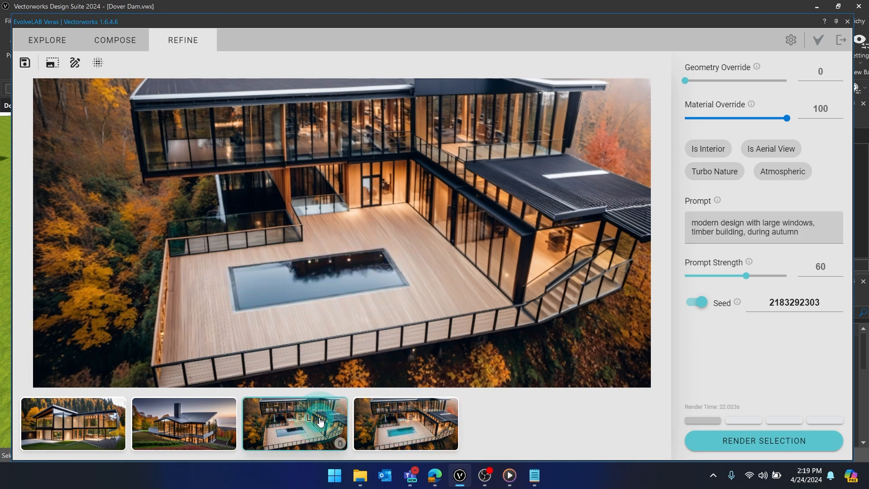
{"action": "left_click", "coordinate": [339, 444]}
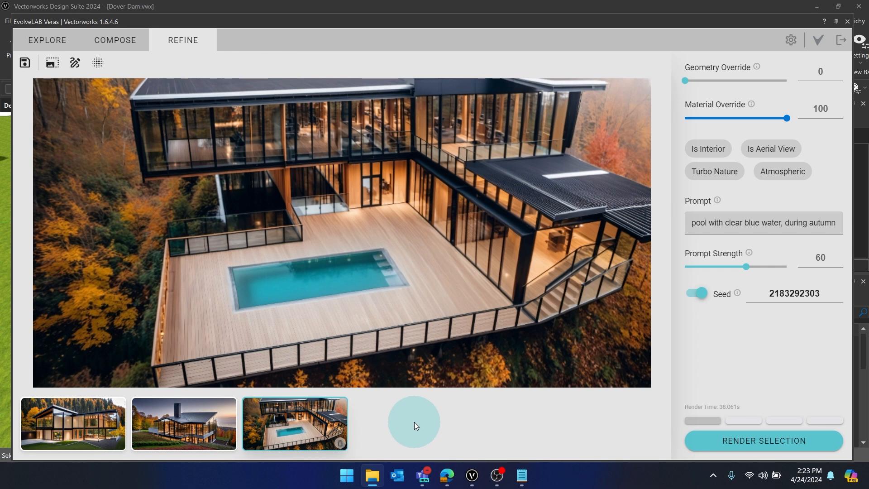
- Upscale the blue-water pool rendering with a Scale Factor of 4
{"action": "left_click", "coordinate": [52, 64]}
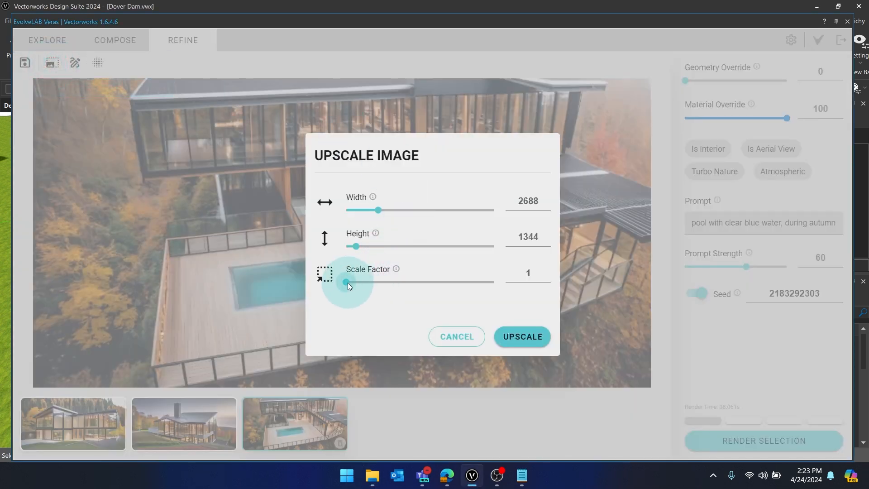
{"action": "left_click_drag", "start_coordinate": [346, 282], "coordinate": [438, 281]}
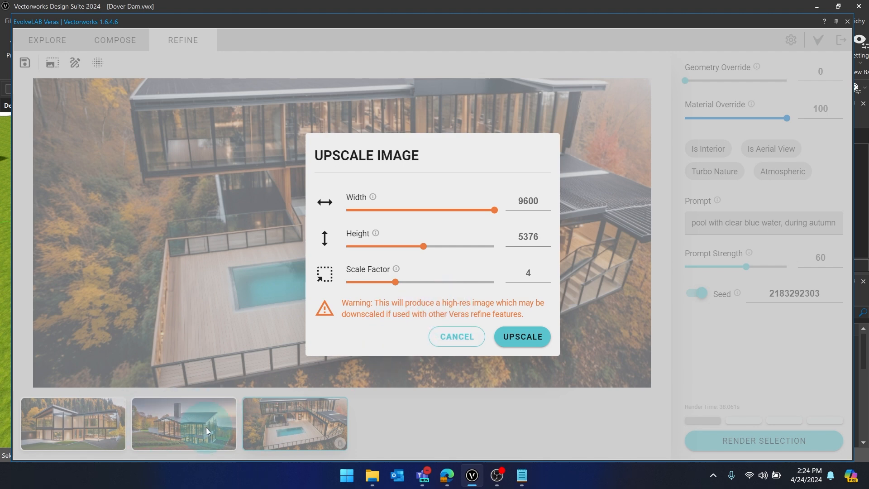
{"action": "left_click", "coordinate": [521, 338]}
- Increase the scale factor for the chimney-side rendering and upscale it
{"action": "left_click", "coordinate": [178, 425]}
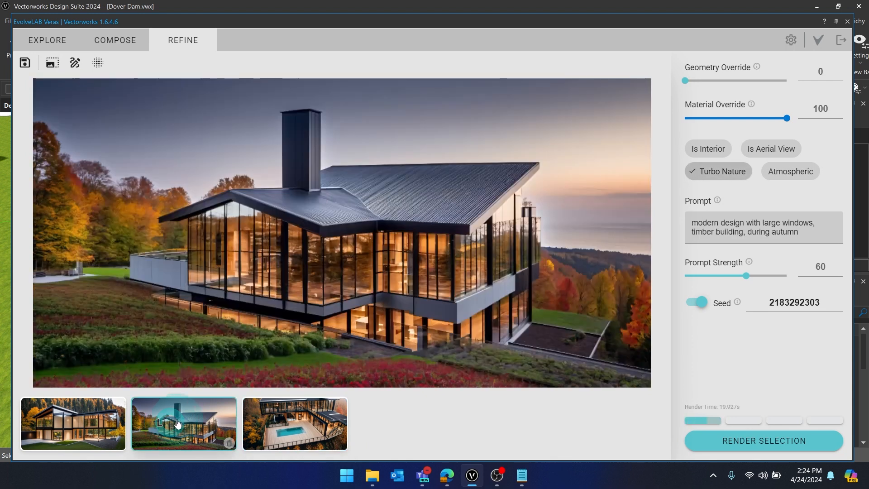
{"action": "left_click", "coordinate": [52, 63]}
{"action": "left_click_drag", "start_coordinate": [341, 274], "coordinate": [453, 285]}
{"action": "left_click", "coordinate": [521, 337]}
- Upscale the hillside autumn rendering with an increased scale factor
{"action": "left_click", "coordinate": [84, 414]}
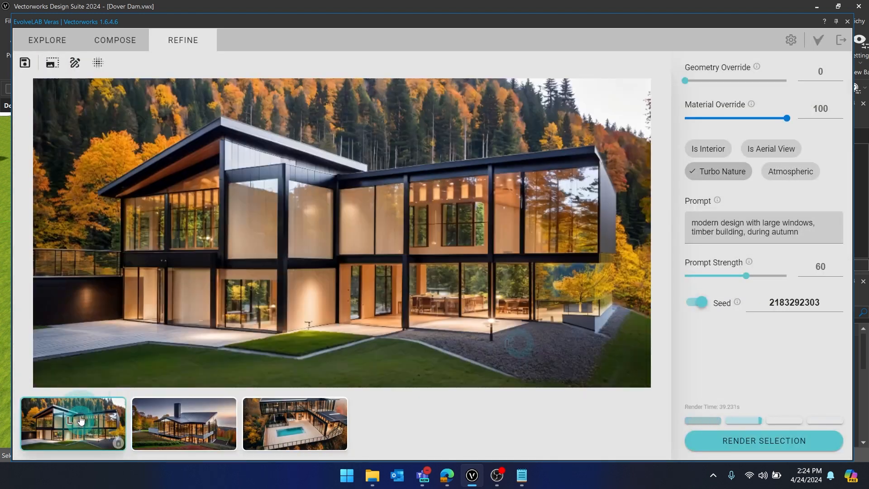
{"action": "left_click", "coordinate": [52, 63]}
{"action": "left_click_drag", "start_coordinate": [355, 279], "coordinate": [498, 285]}
{"action": "left_click", "coordinate": [523, 336]}
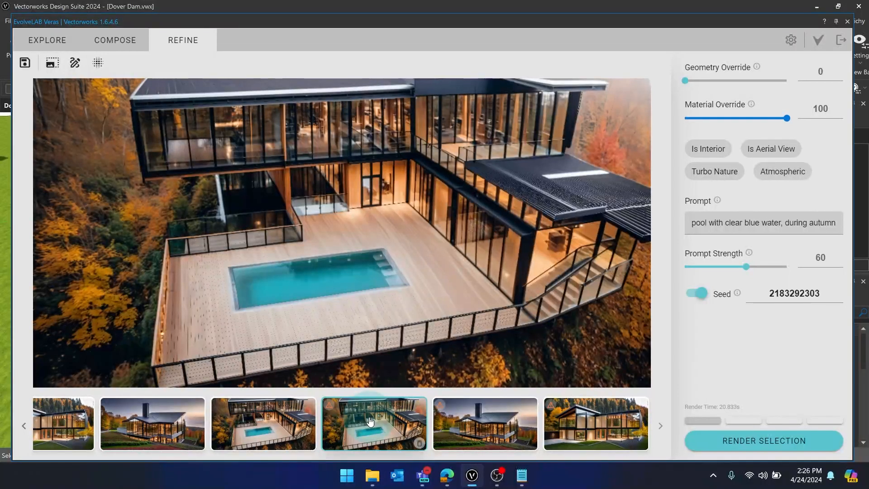
- Review the upscaled pool and chimney-side renderings and check the marker on the upscaled pool image
{"action": "left_click", "coordinate": [493, 425]}
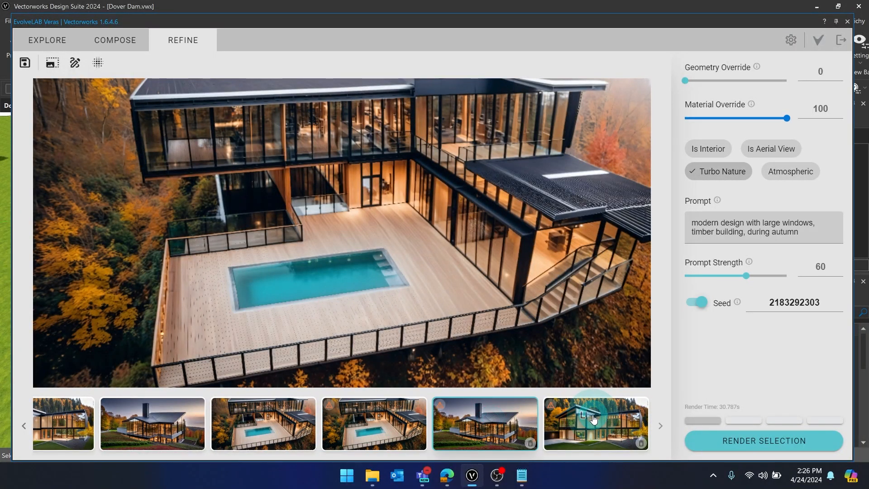
{"action": "left_click", "coordinate": [336, 415]}
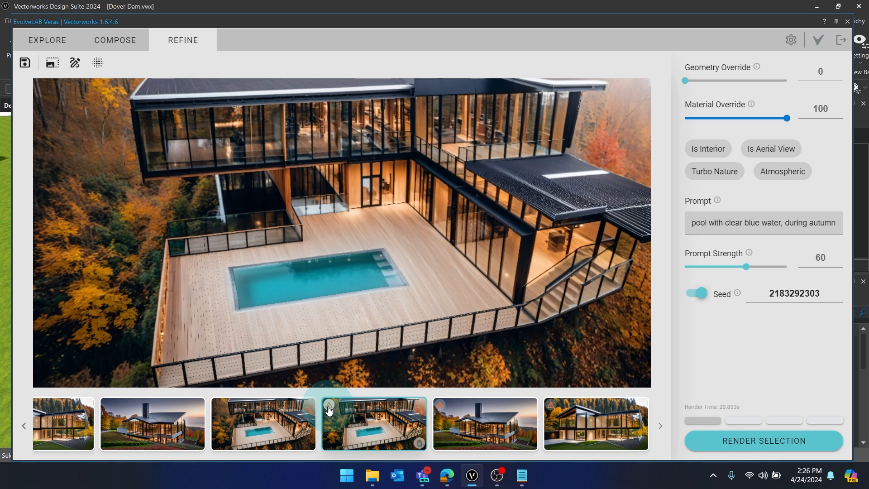
{"action": "mouse_move", "coordinate": [329, 410]}
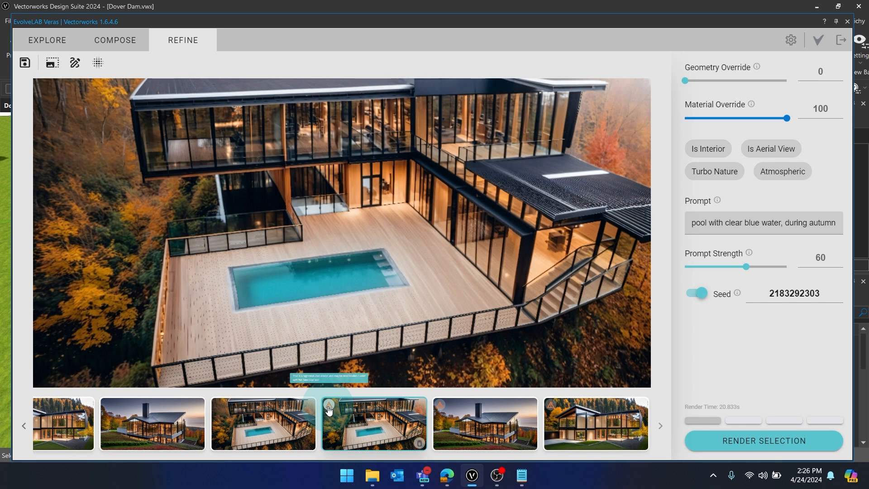
{"action": "left_click", "coordinate": [440, 410]}
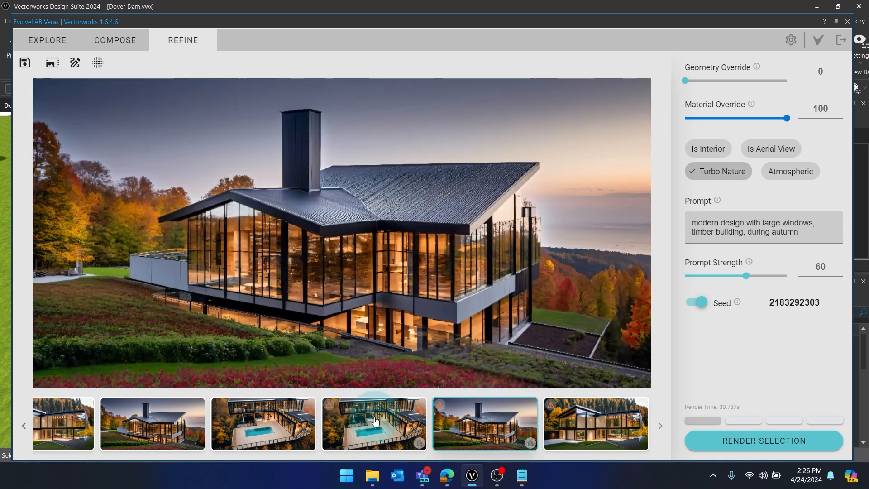
- Save the upscaled pool rendering as a JPEG in the Pictures folder, adding "upscaled" to the end of its suggested file name
{"action": "left_click", "coordinate": [371, 427]}
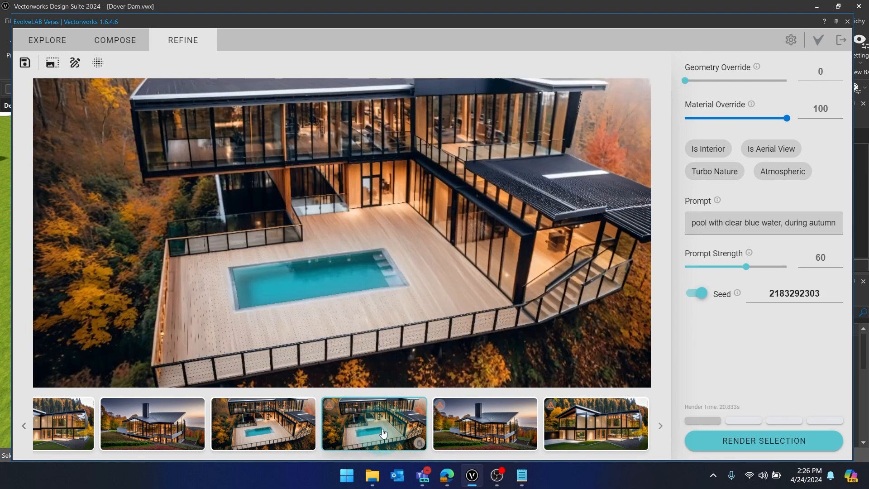
{"action": "left_click", "coordinate": [45, 86]}
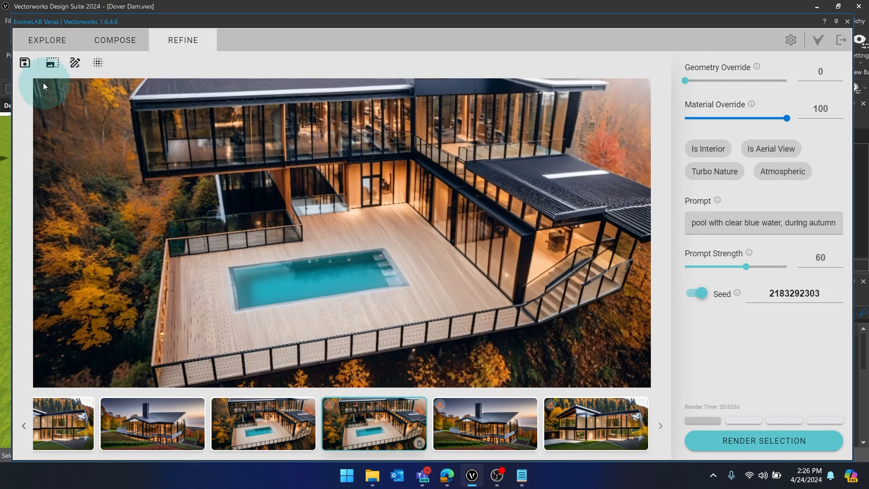
{"action": "left_click", "coordinate": [24, 64]}
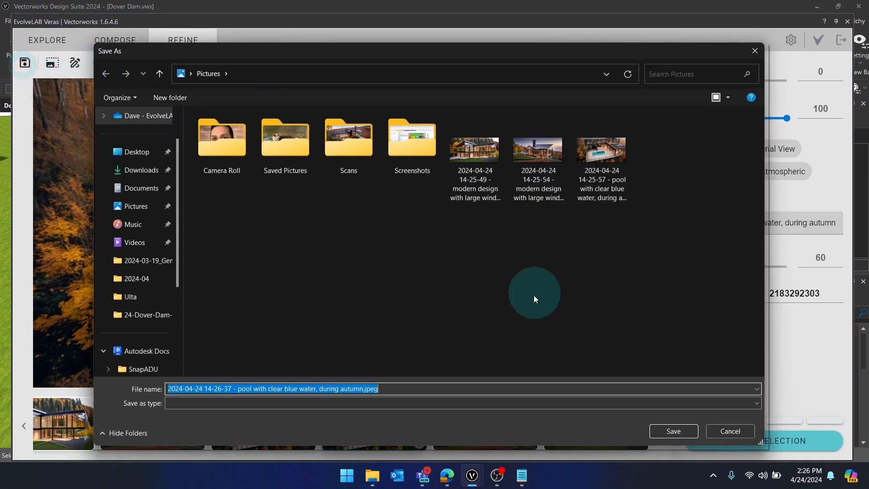
{"action": "left_click", "coordinate": [364, 388]}
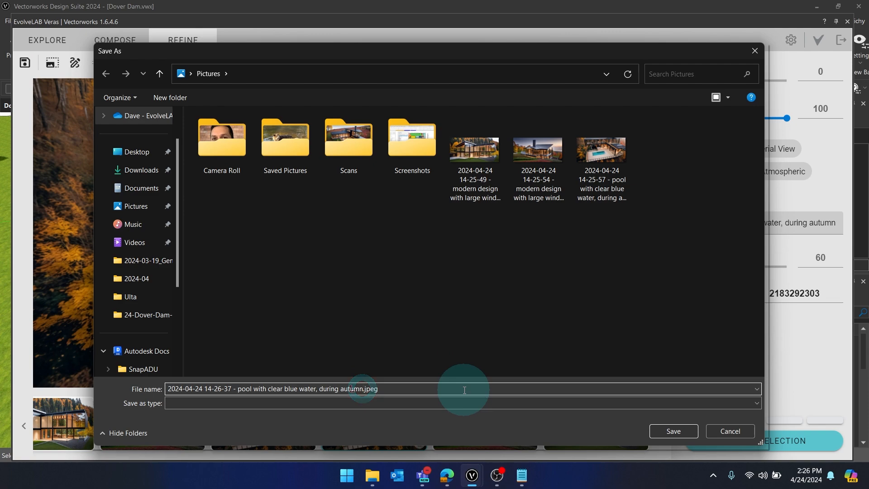
{"action": "type", "text": "upscaled"}
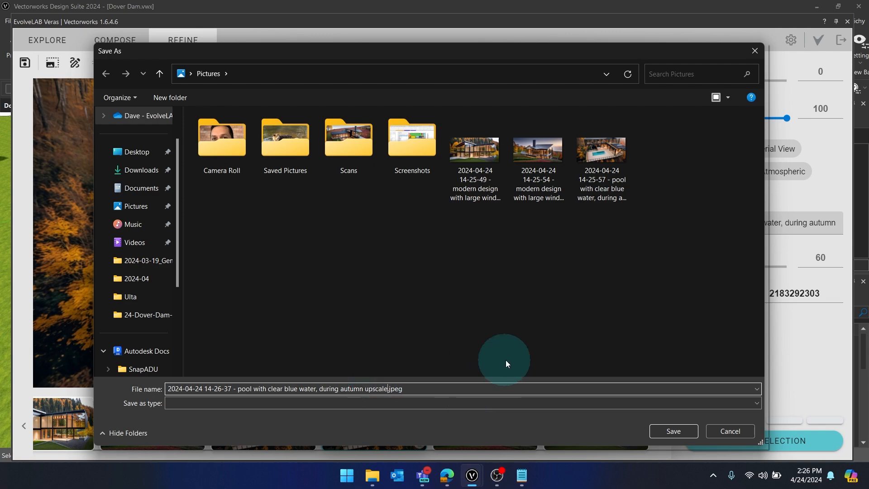
{"action": "key", "text": "Return"}
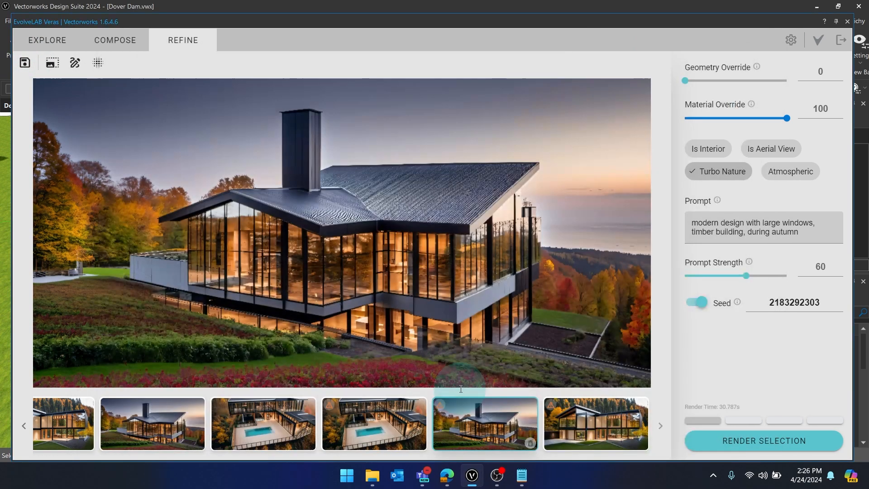
- Save the upscaled chimney-side rendering as an image file
{"action": "left_click", "coordinate": [25, 62]}
{"action": "left_click", "coordinate": [399, 388]}
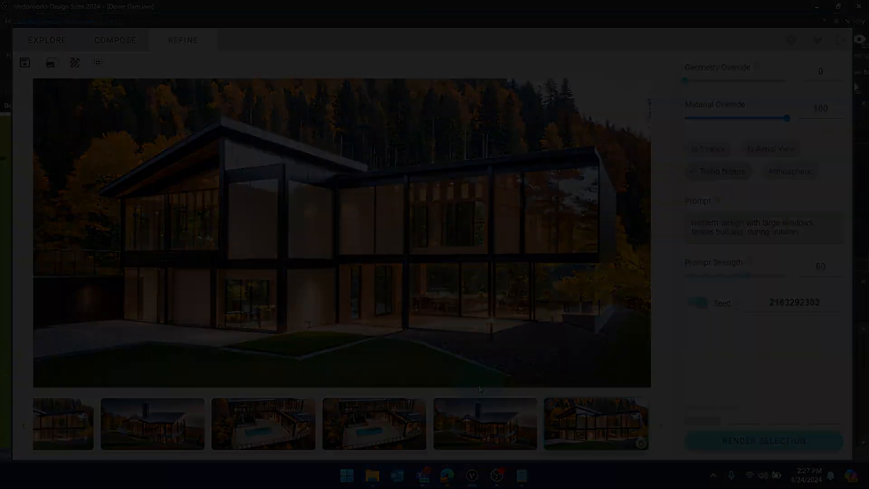